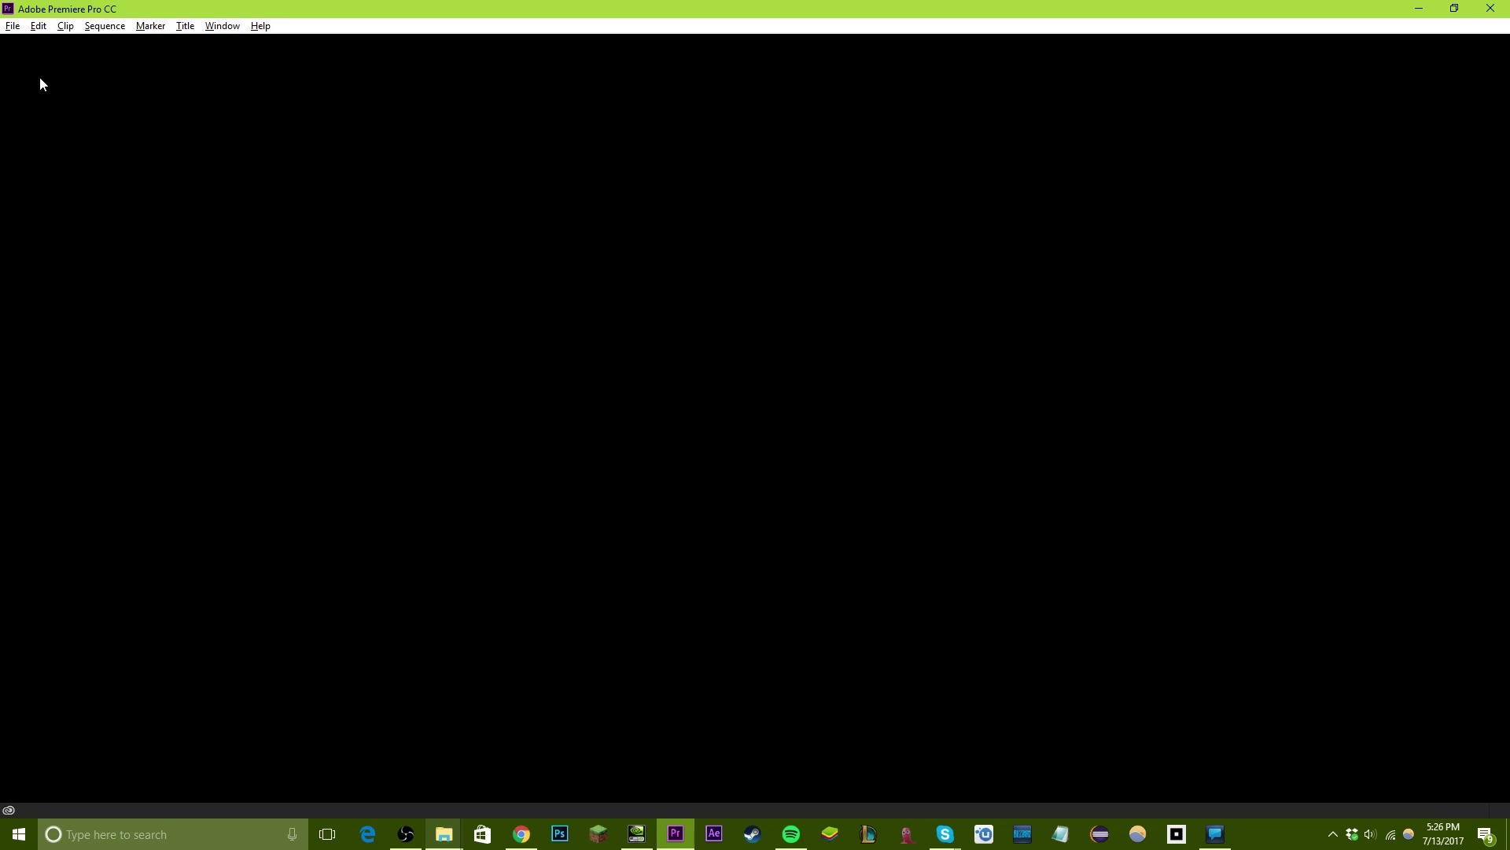
# Step: Create a new project named Tutorial, stored in Z:\Youtube Stuff, with the default settings
pyautogui.click(13, 26)
pyautogui.moveTo(19, 49)
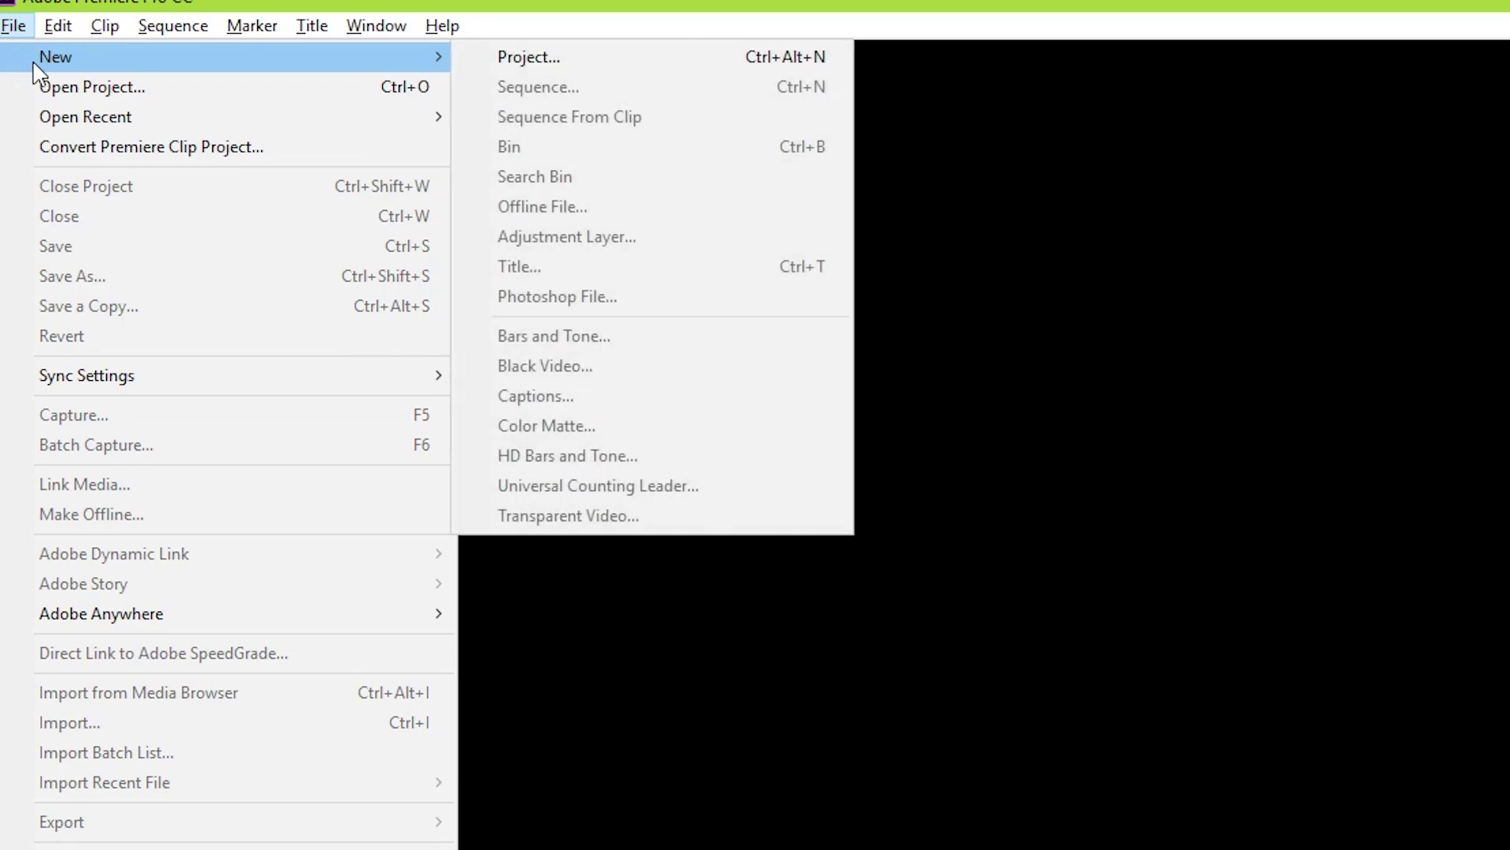
pyautogui.click(503, 57)
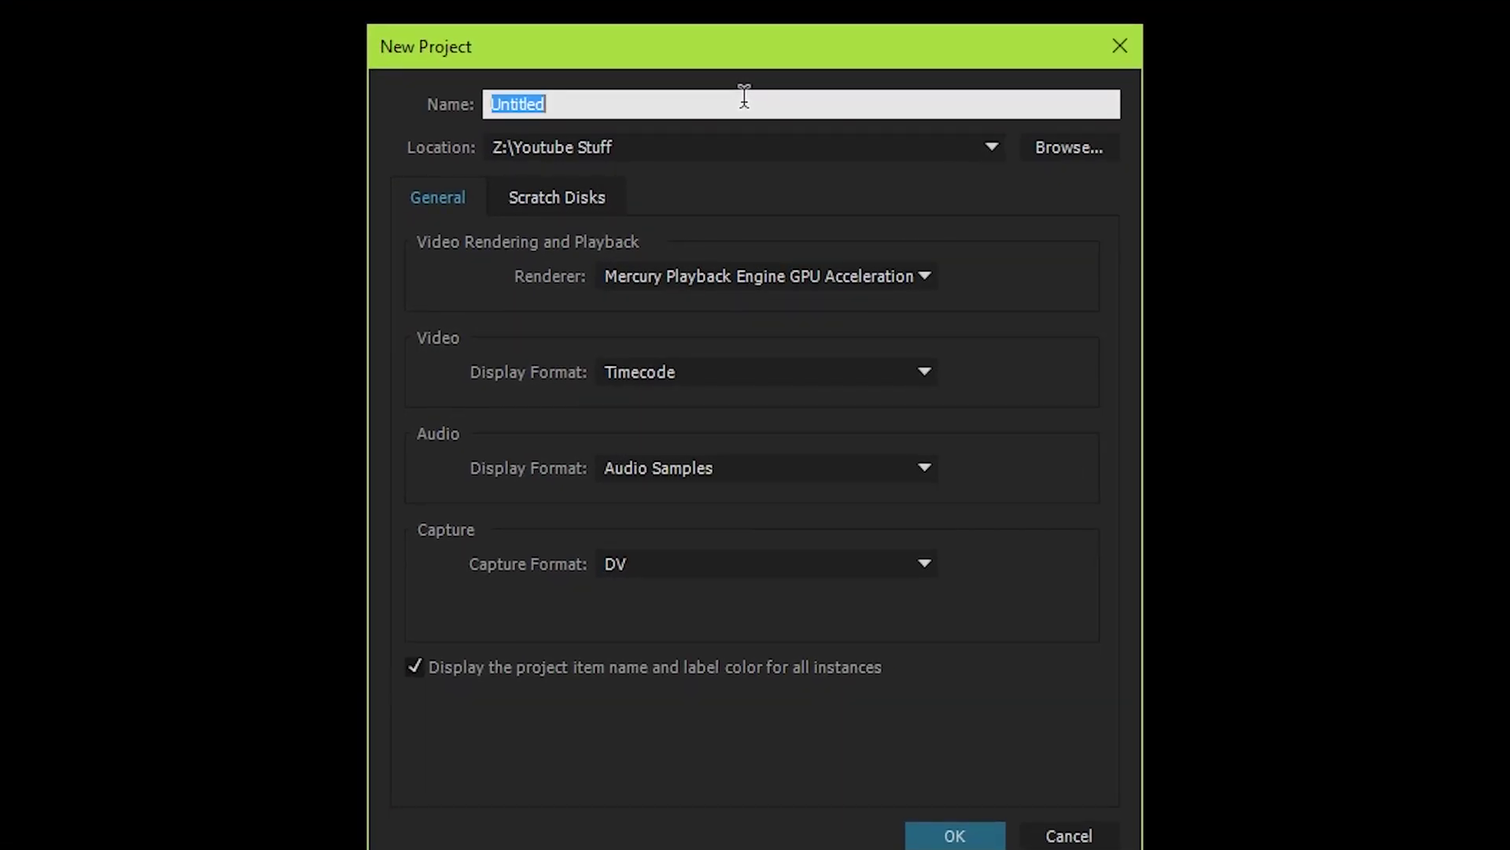
pyautogui.write('Tutoria')
pyautogui.click(953, 189)
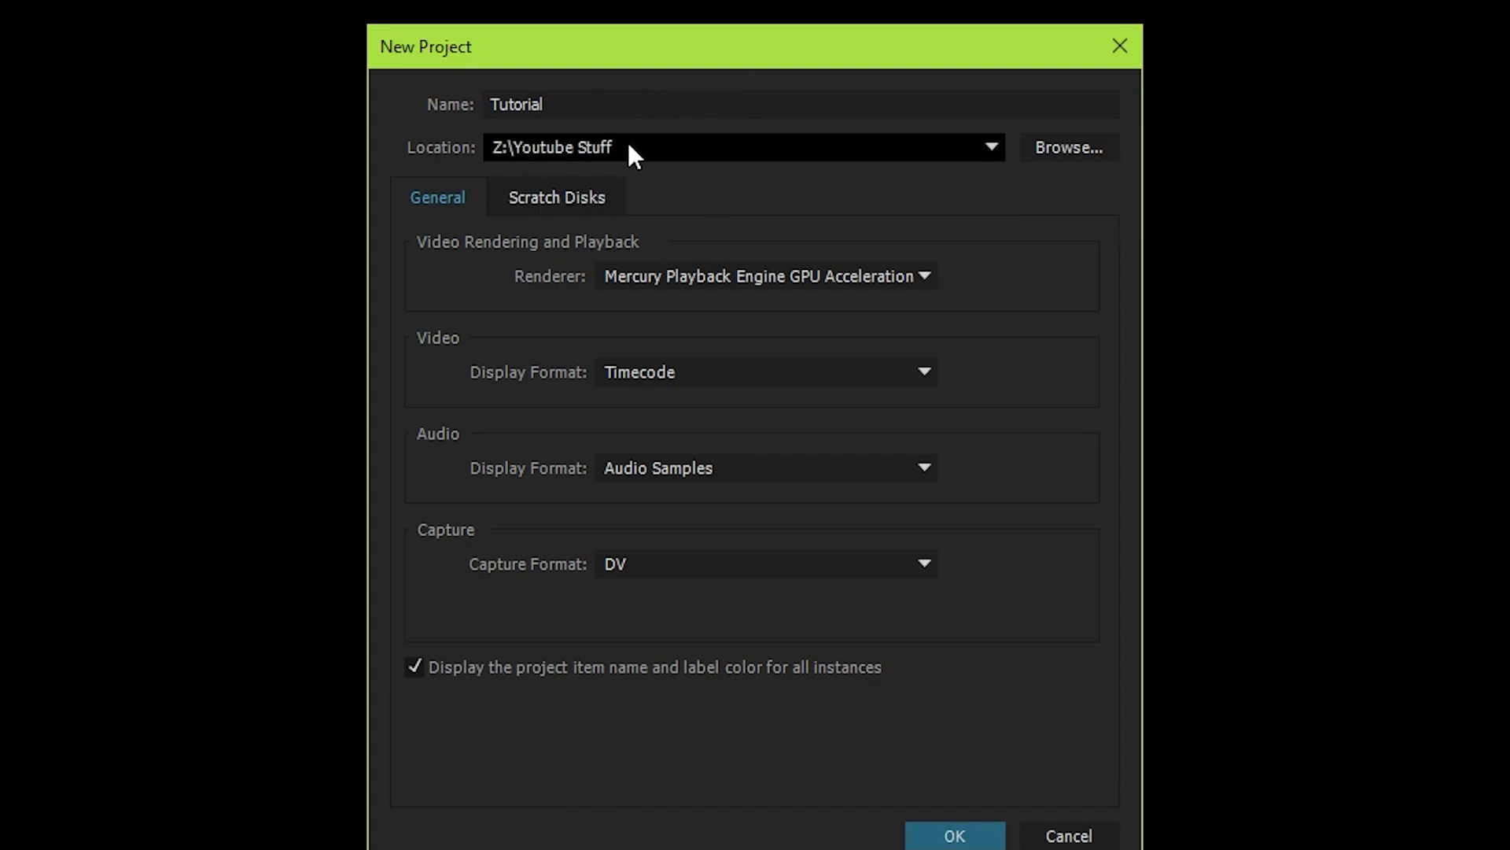
pyautogui.click(955, 836)
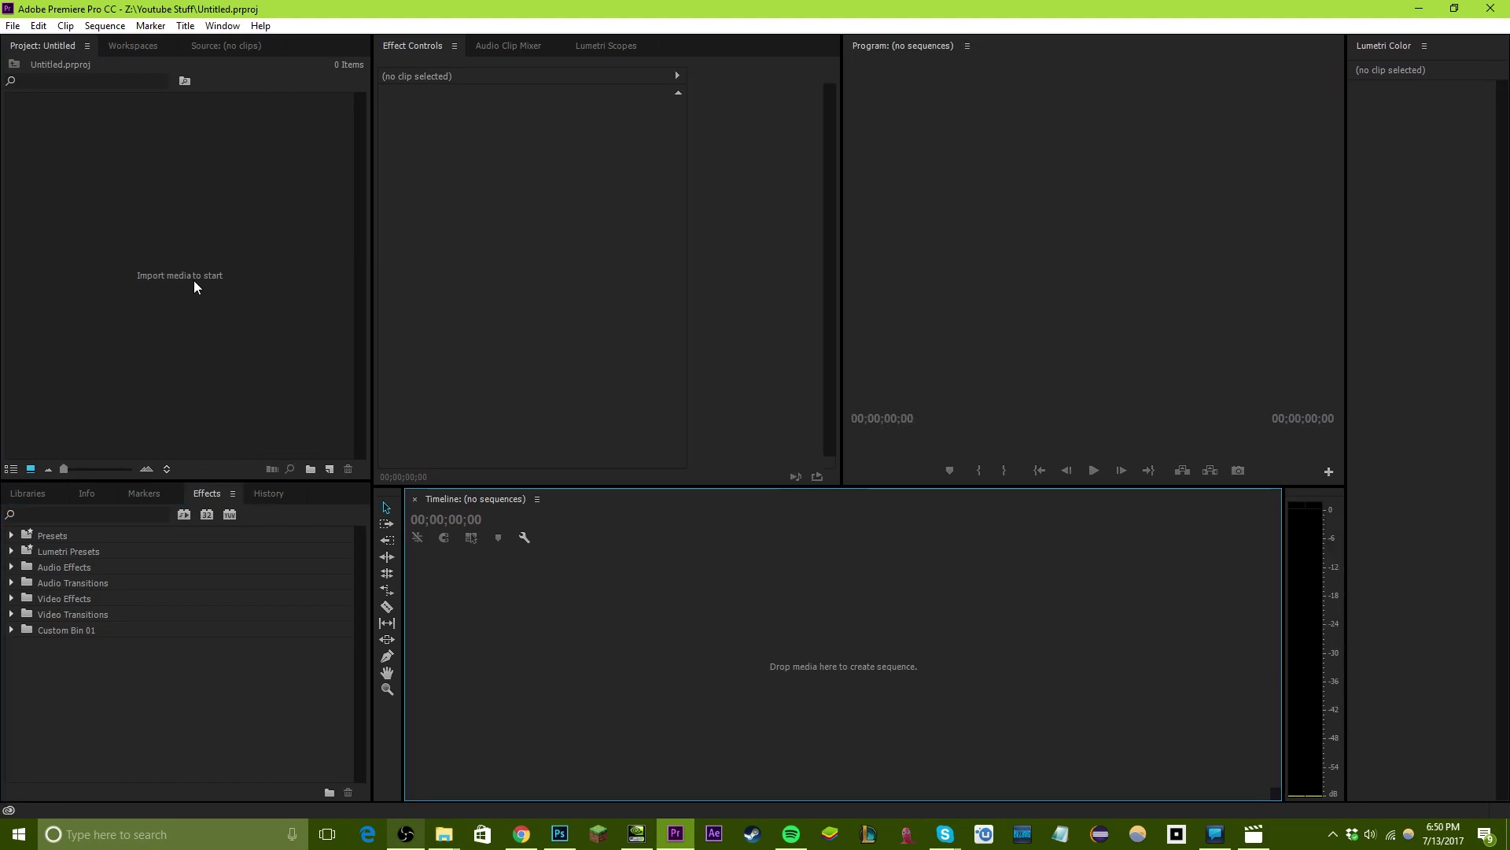
# Step: Start a new sequence based on the AVCHD 1080p60 preset
pyautogui.rightClick(196, 283)
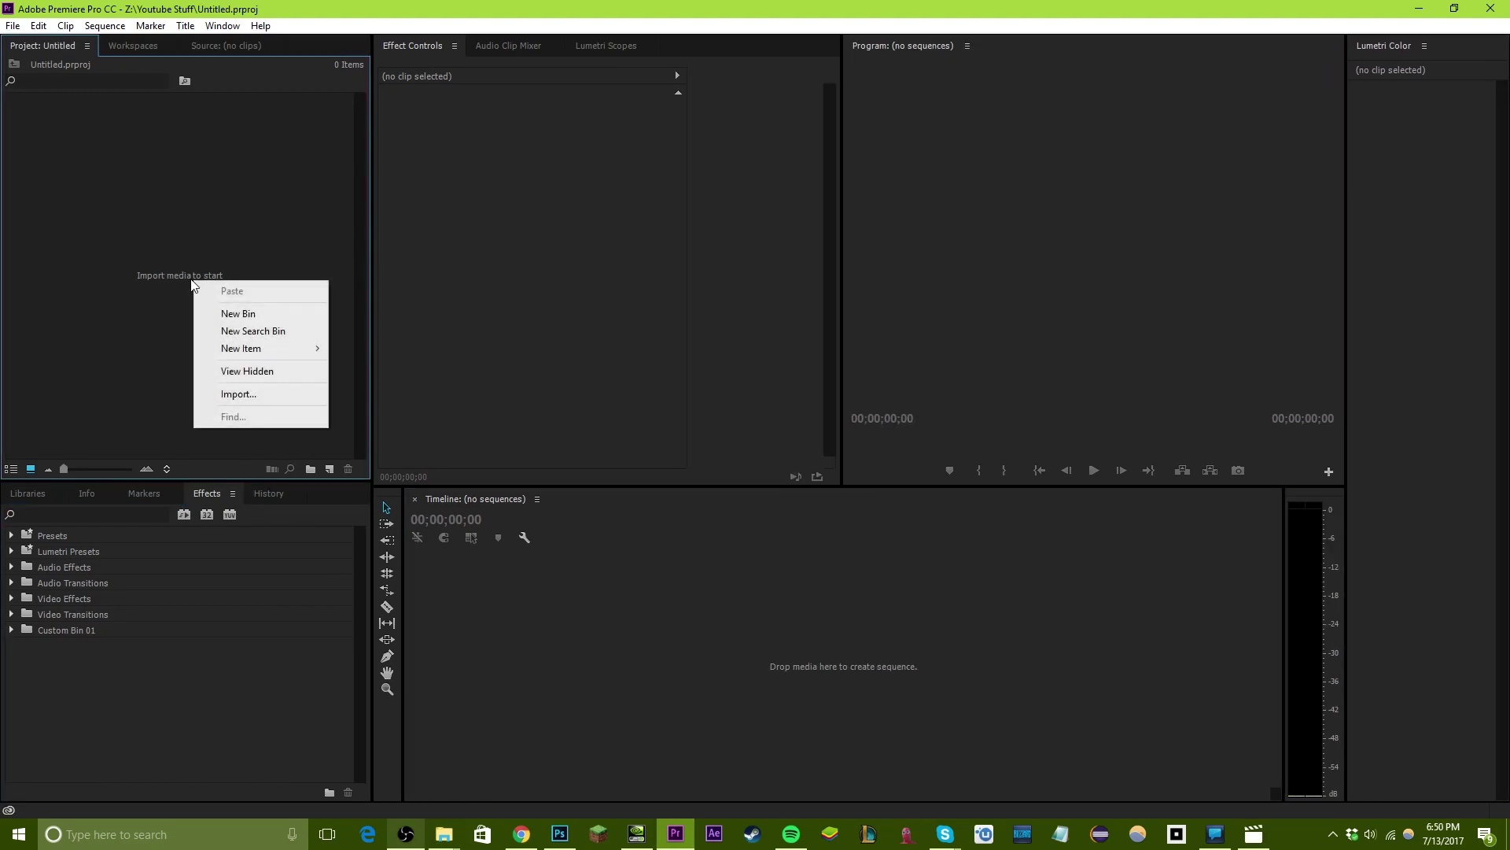
pyautogui.click(13, 26)
pyautogui.moveTo(37, 44)
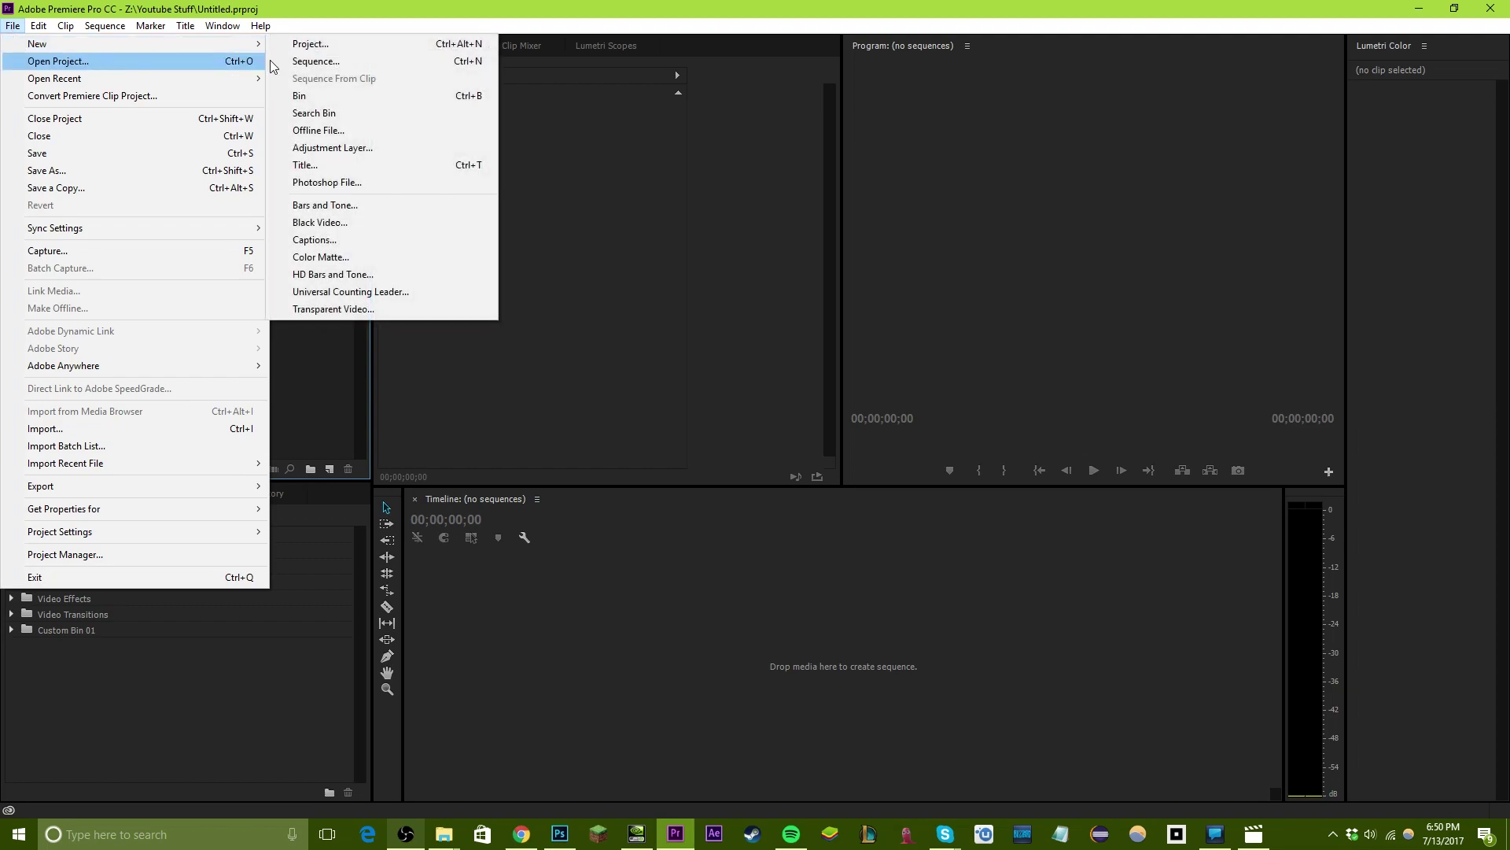
pyautogui.click(297, 62)
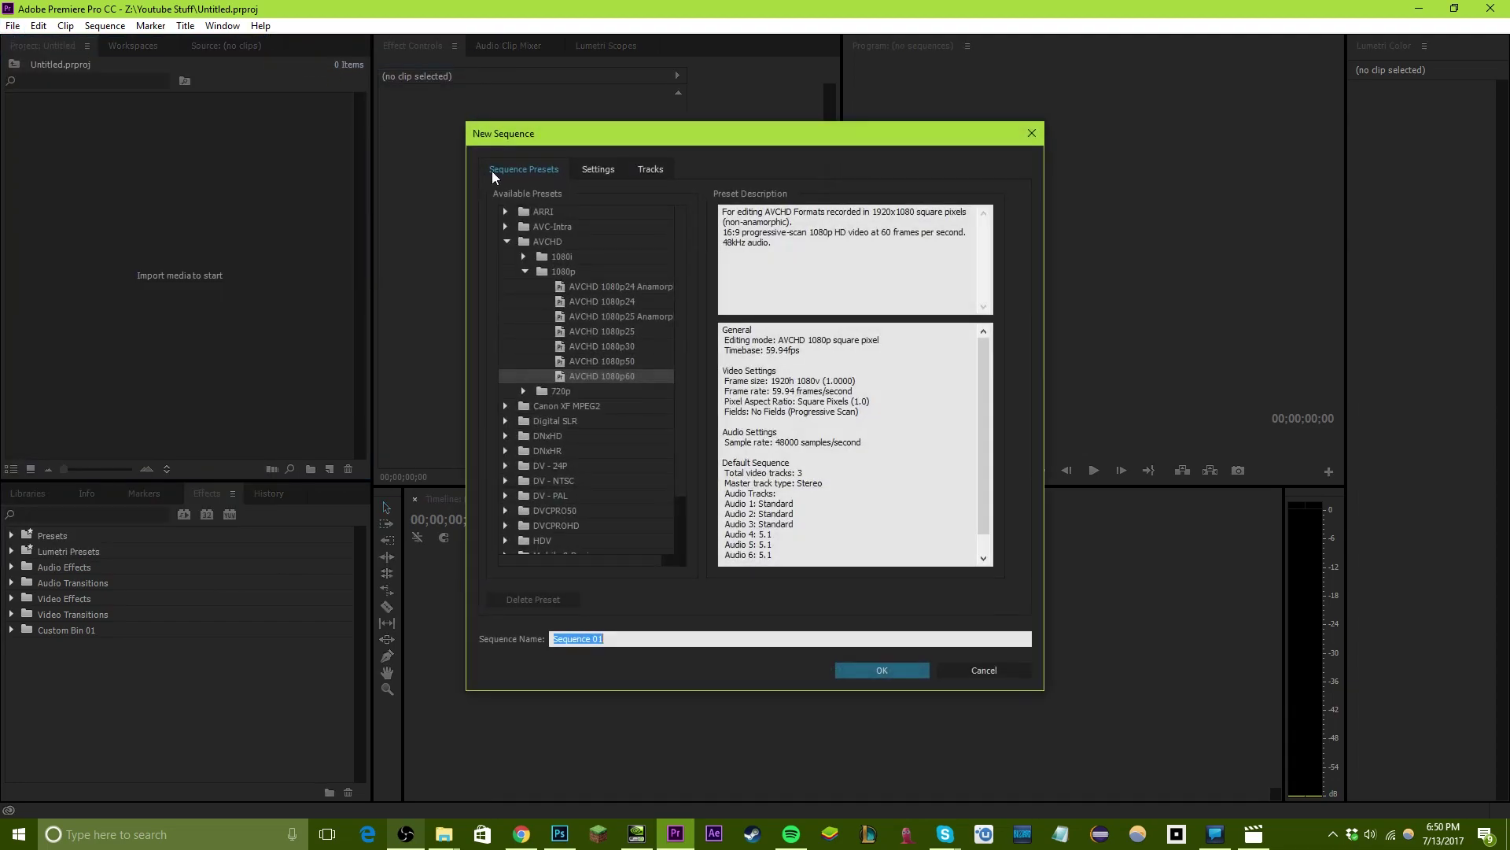
pyautogui.click(551, 243)
pyautogui.click(579, 256)
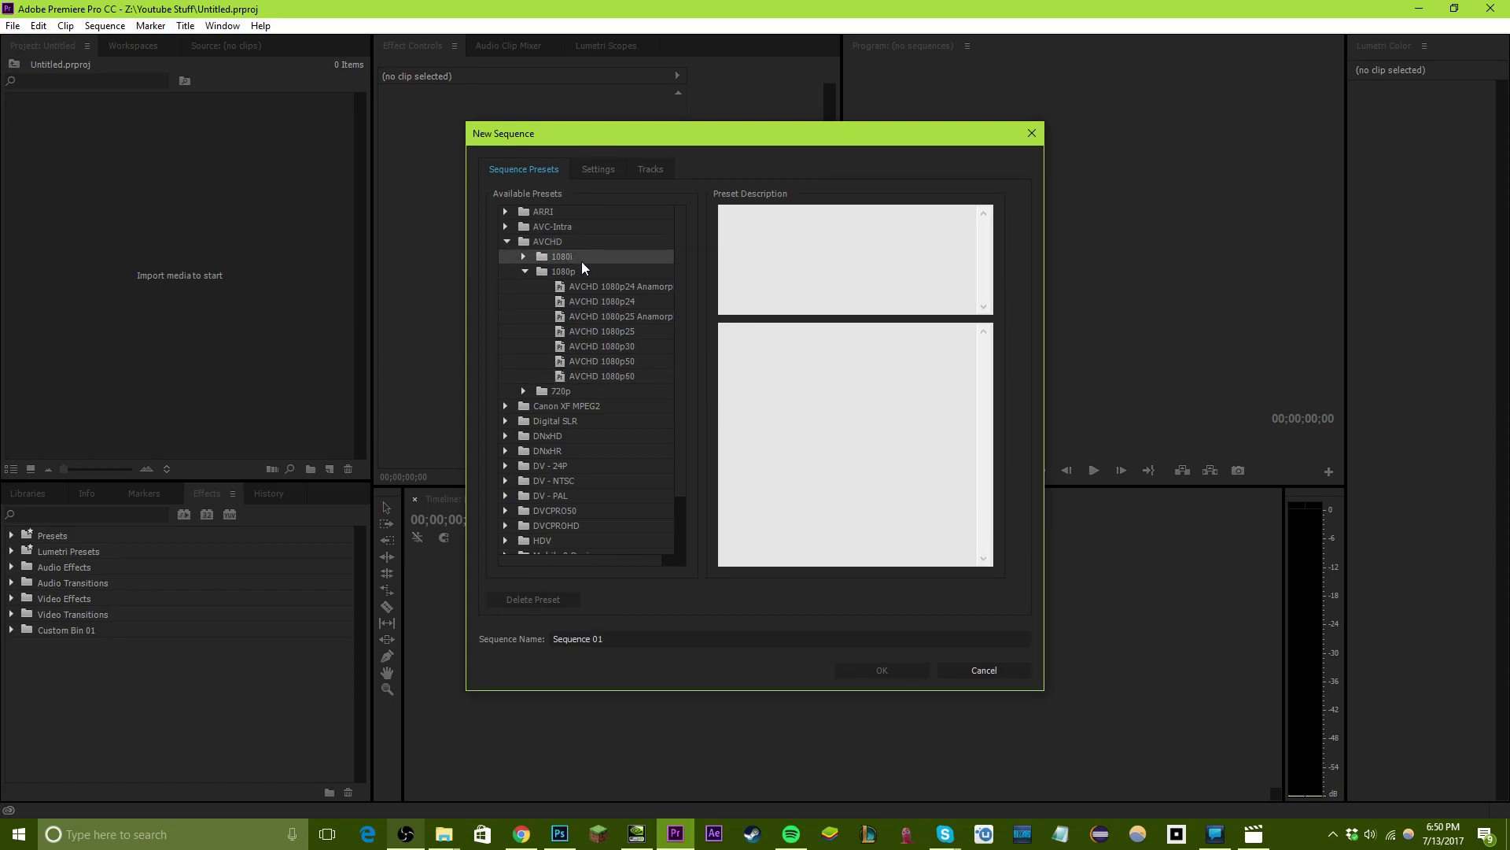
pyautogui.click(590, 273)
pyautogui.click(614, 377)
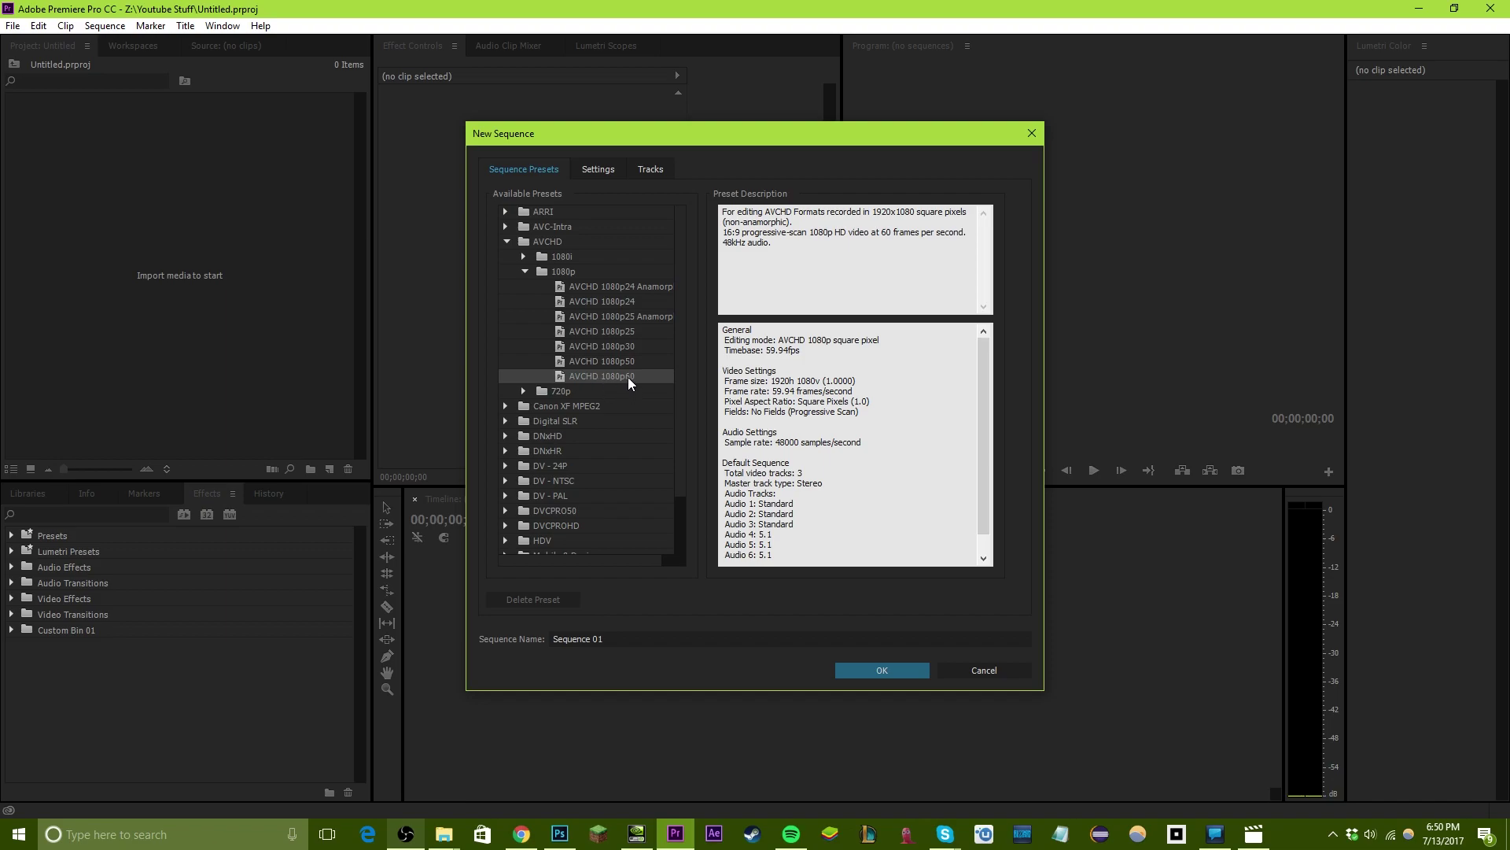
# Step: Review the preset's description and create the sequence with the name Main Sequence
pyautogui.moveTo(868, 371); pyautogui.dragTo(865, 409)
pyautogui.click(821, 407)
pyautogui.scroll(-1, 769, 533)
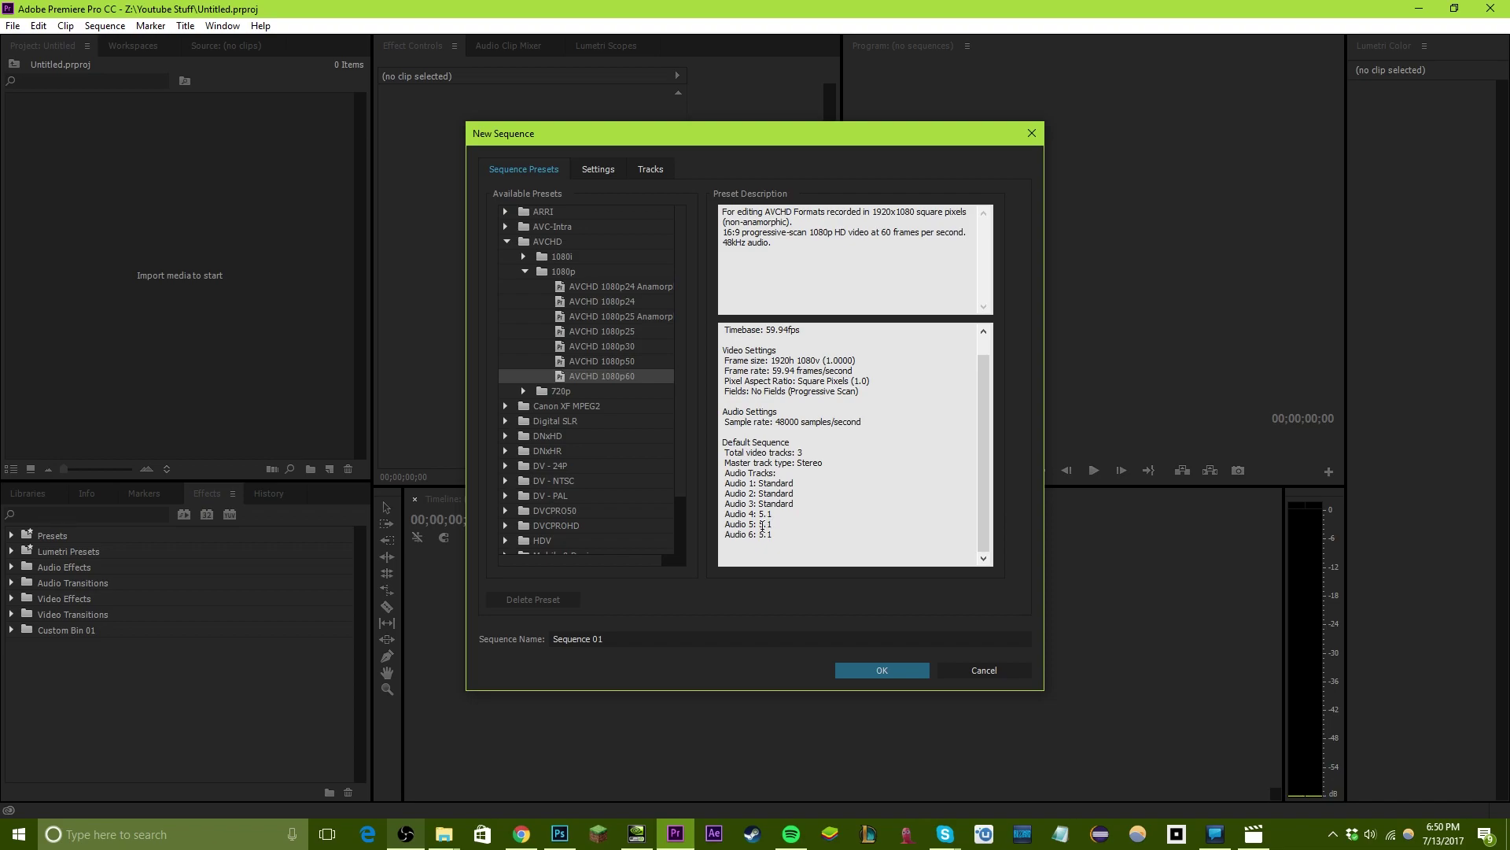
pyautogui.click(703, 638)
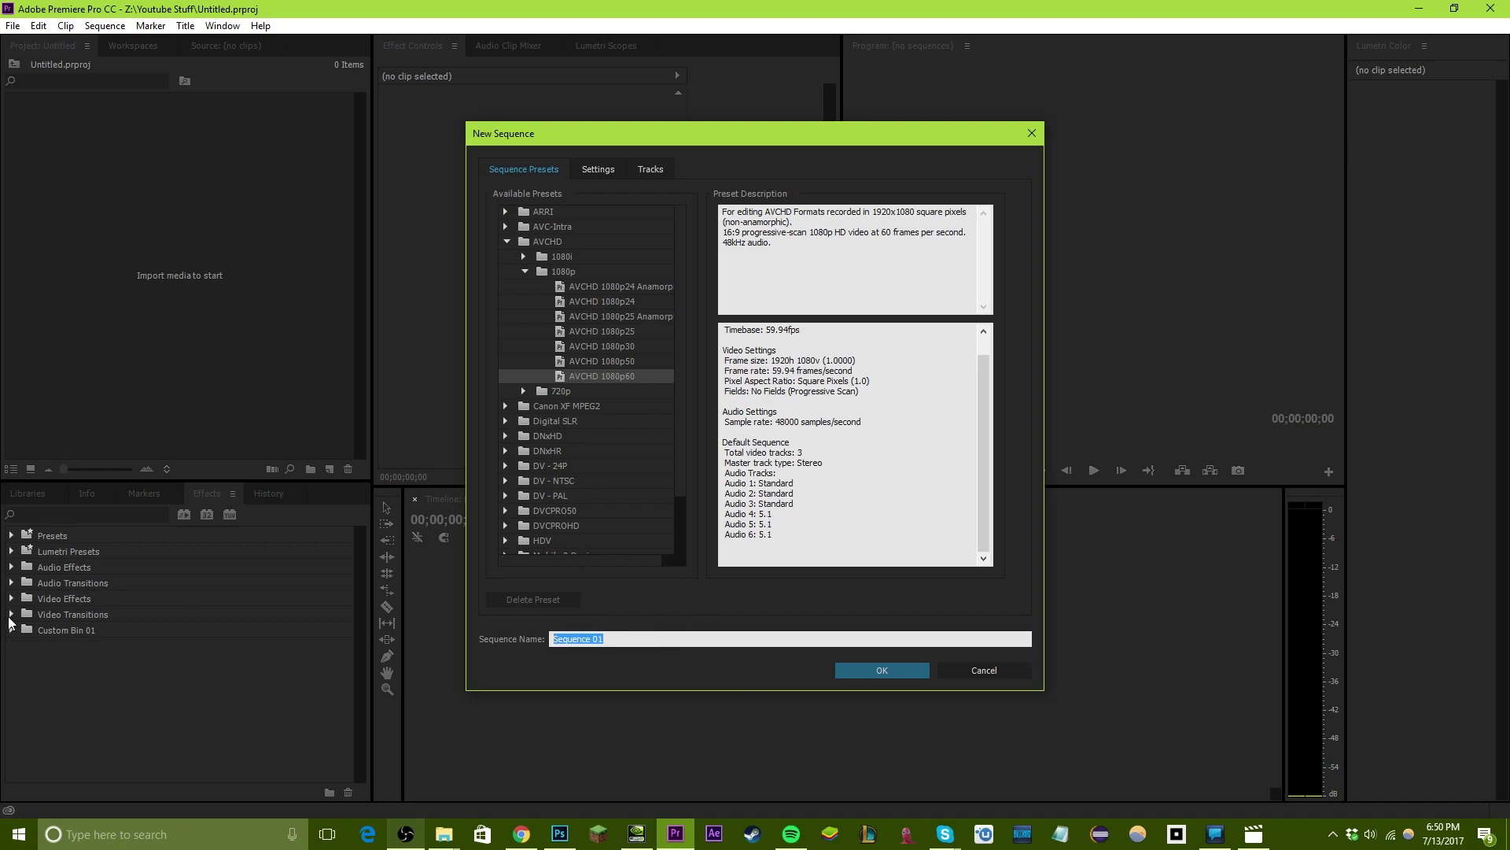
pyautogui.write('M')
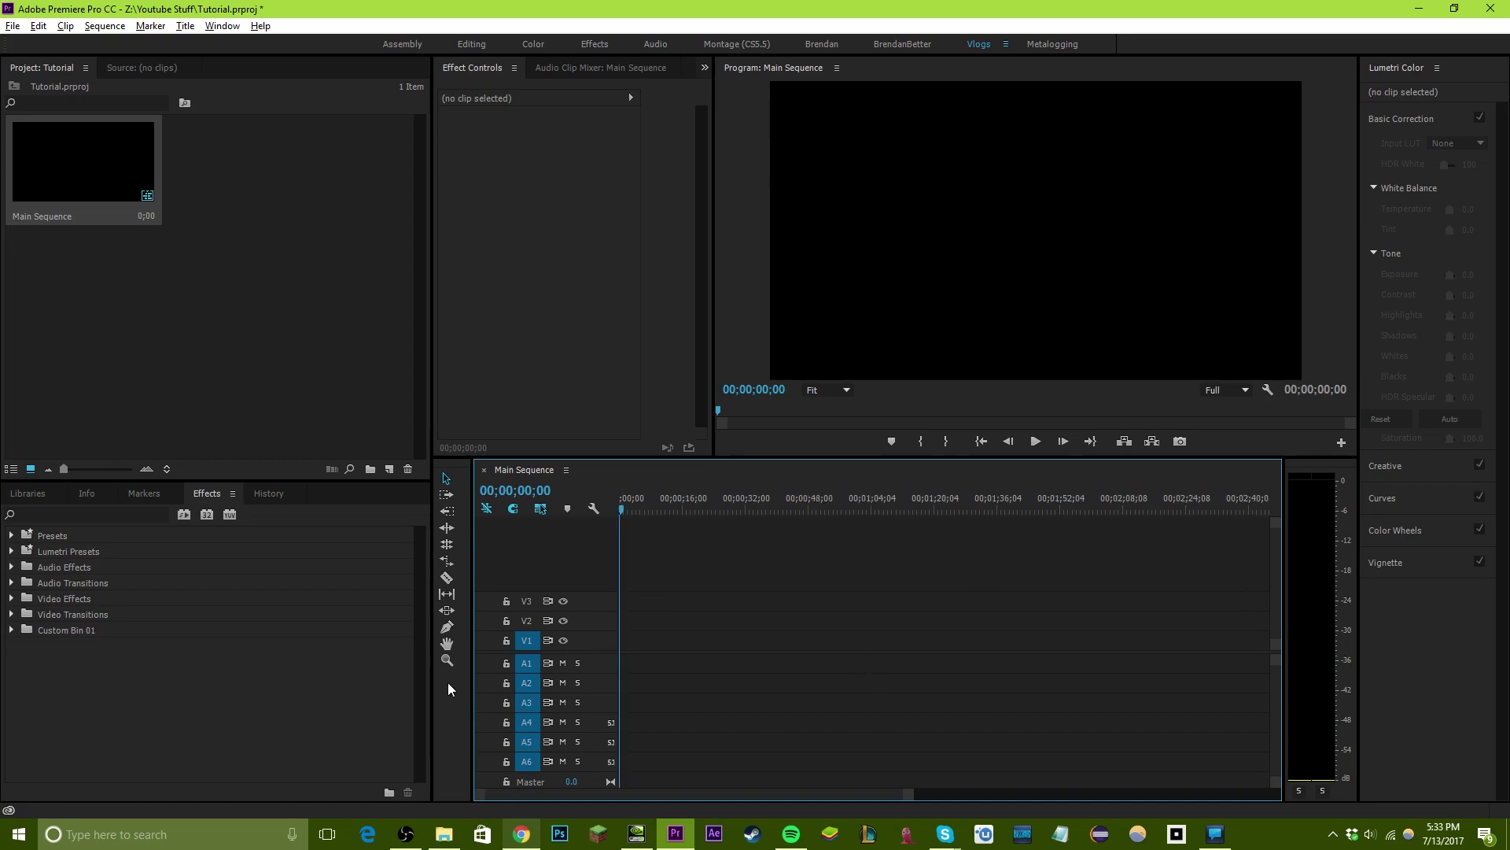
# Step: Import Team Fortress 2 gameplay footage from the Team Fortress 2 folder in Z:\Videos into the project
pyautogui.click(444, 834)
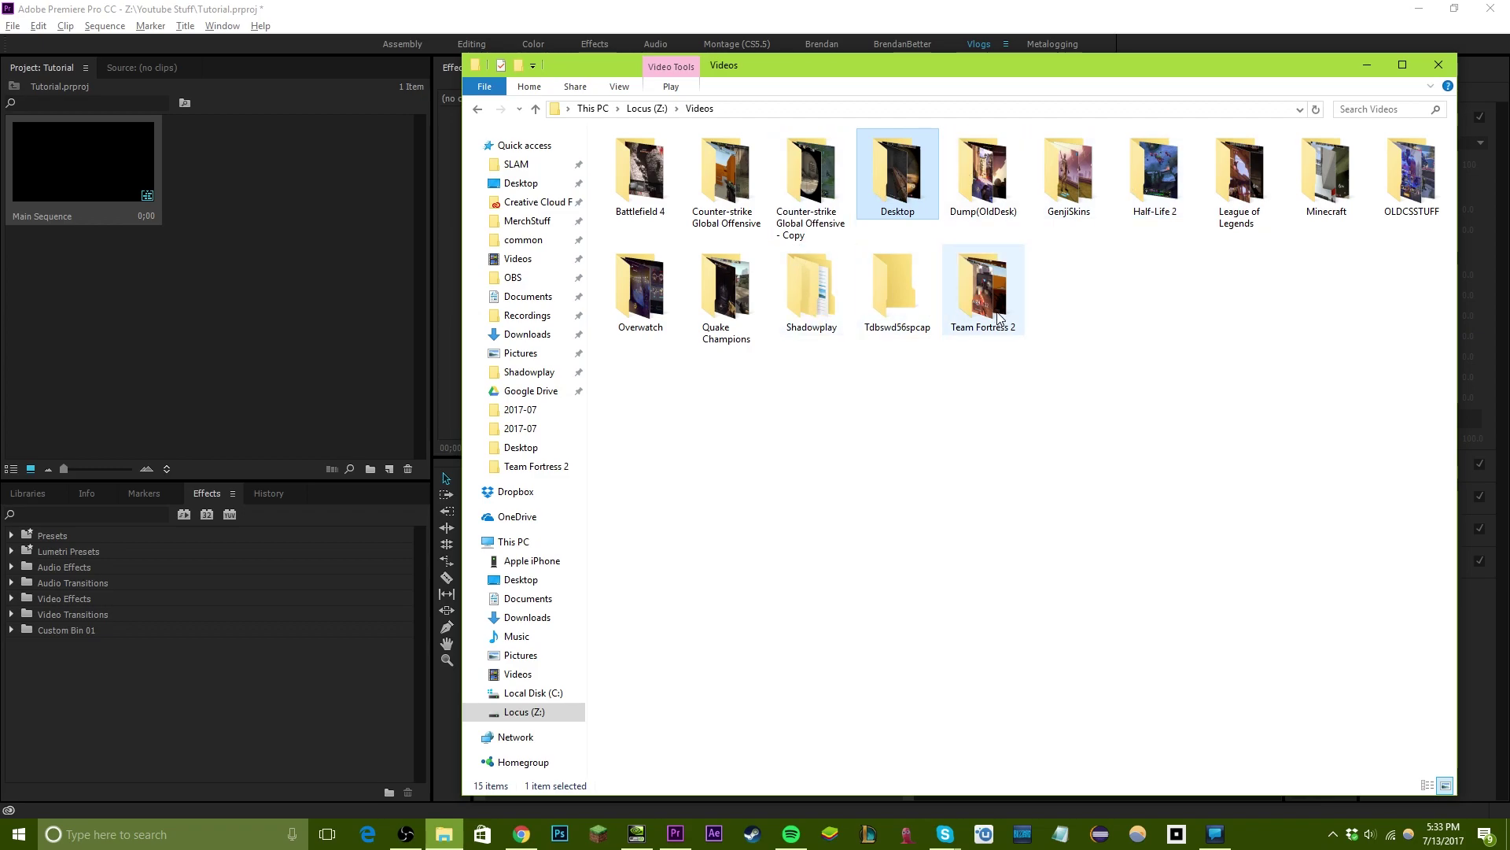
pyautogui.doubleClick(982, 287)
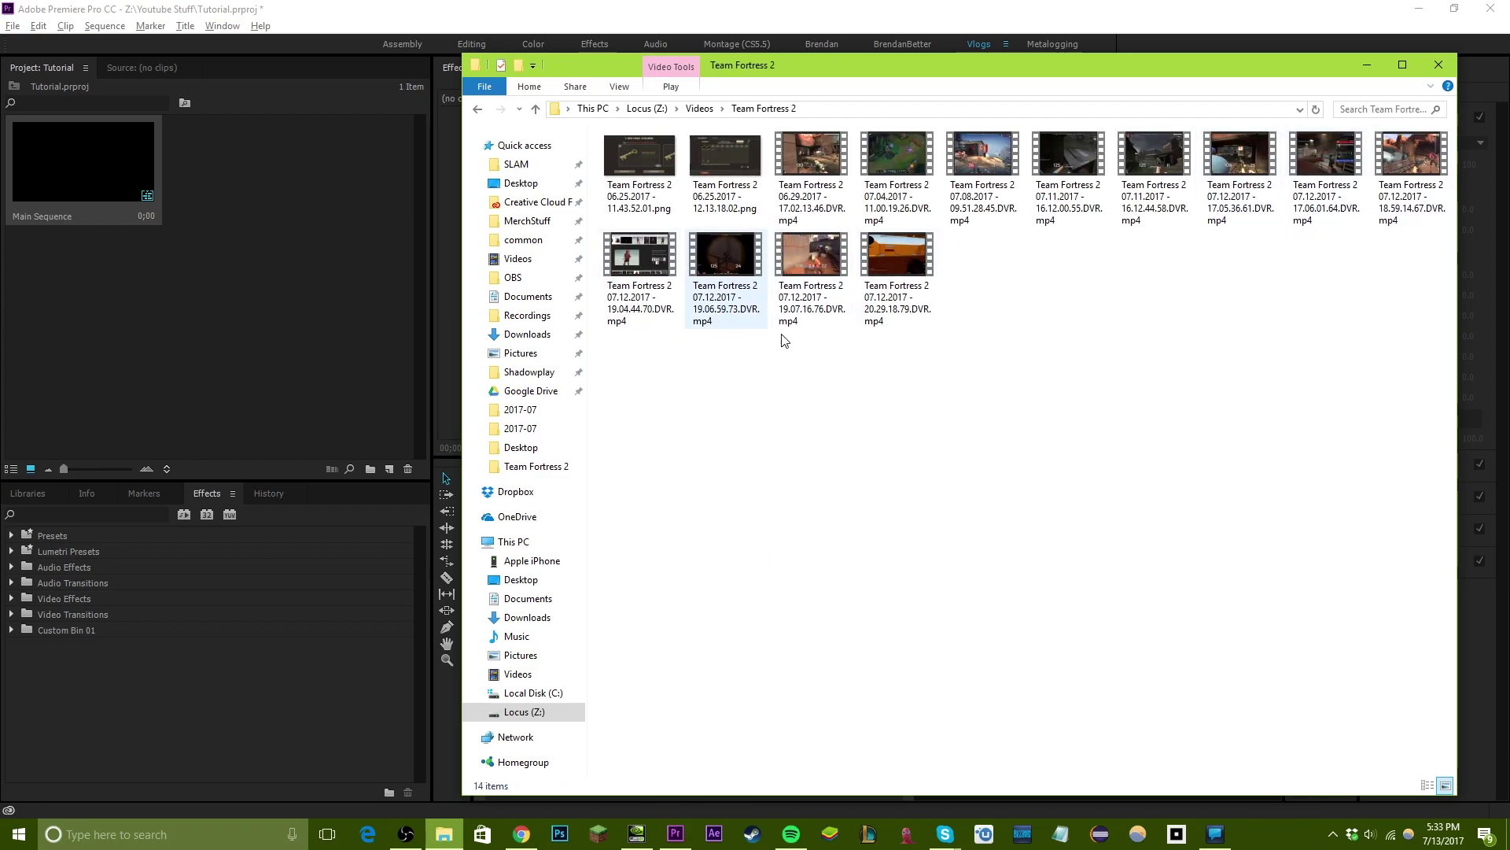
pyautogui.moveTo(799, 258); pyautogui.dragTo(299, 362)
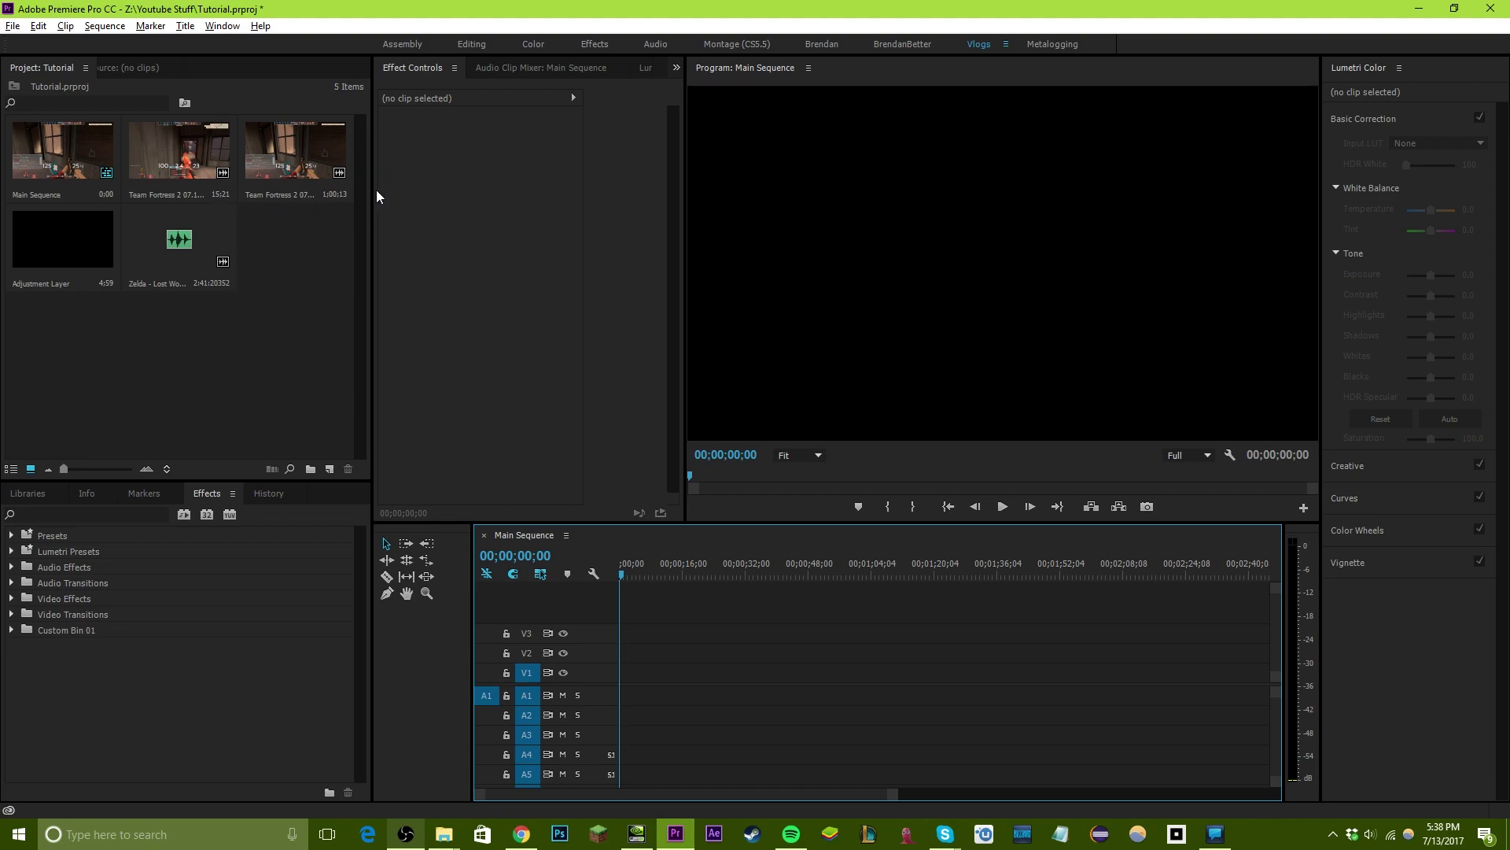
# Step: Place the Team Fortress 2 19.06.59.73 clip at the start of V1 and A1, keeping the existing sequence settings
pyautogui.moveTo(291, 169); pyautogui.dragTo(620, 684)
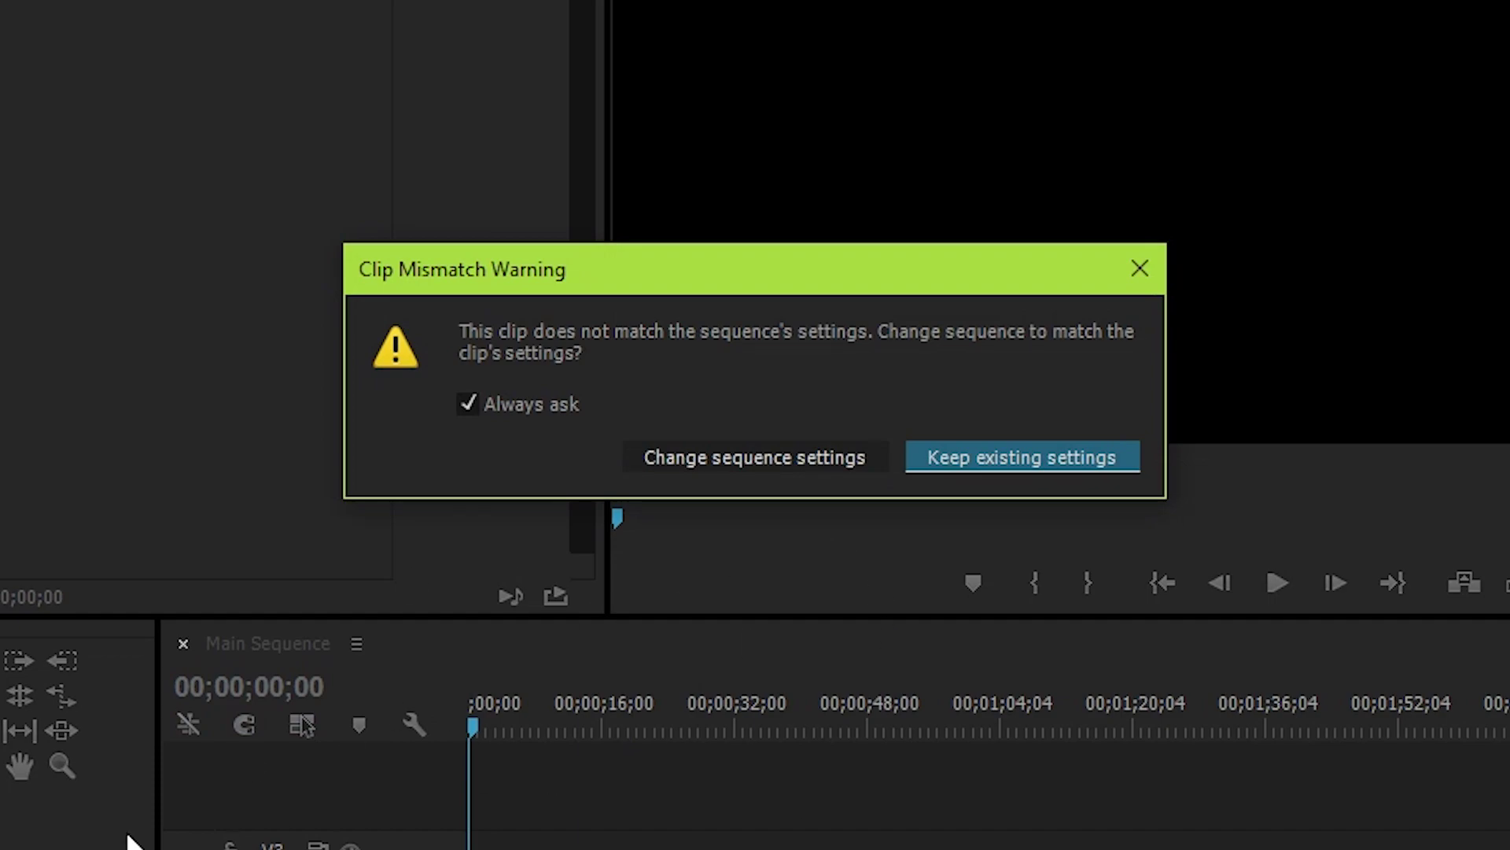
pyautogui.moveTo(521, 248); pyautogui.dragTo(612, 280)
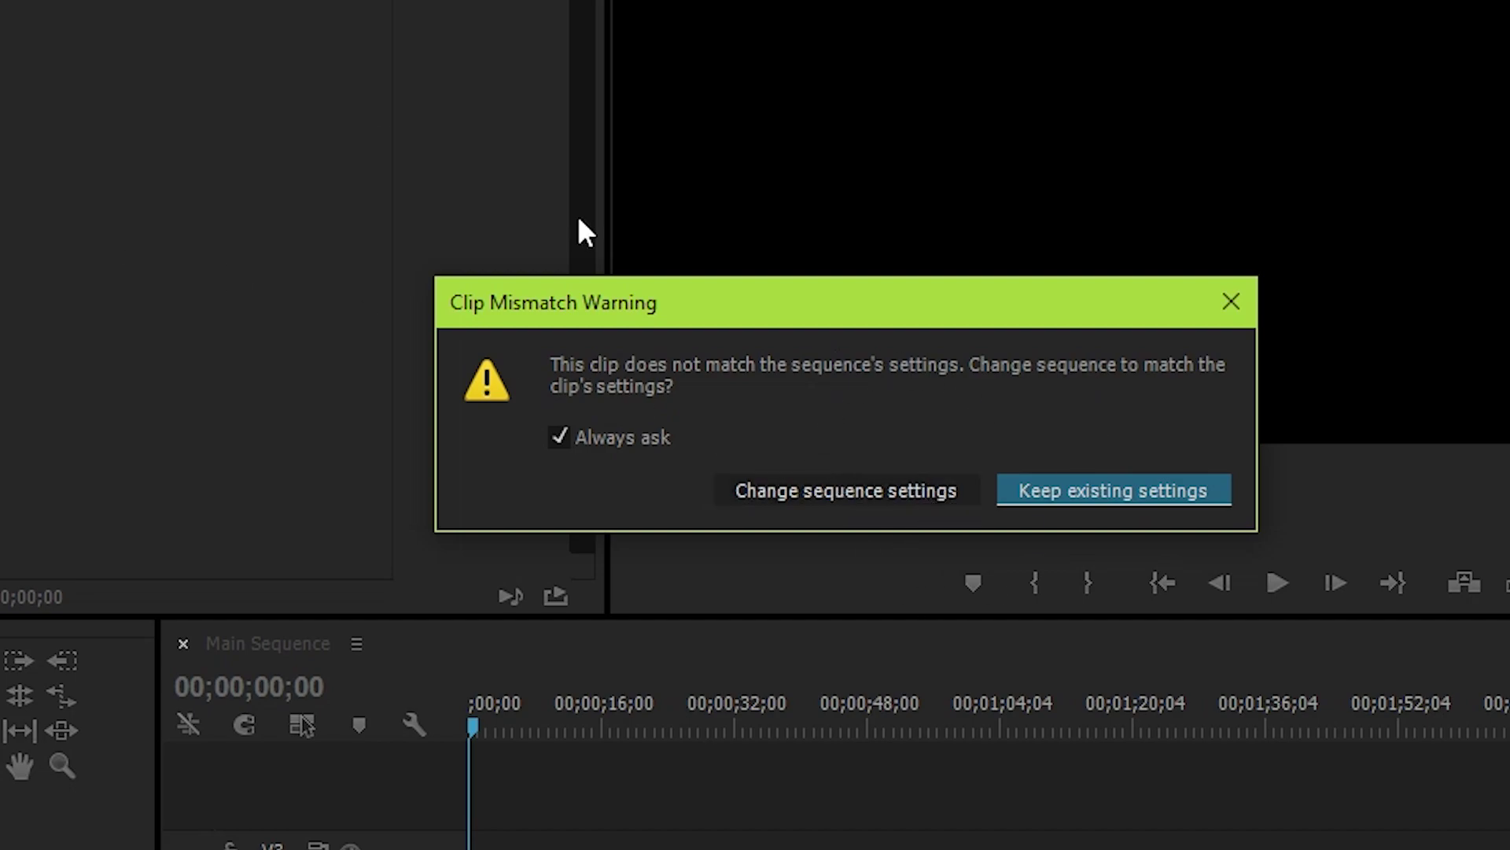
pyautogui.click(1125, 496)
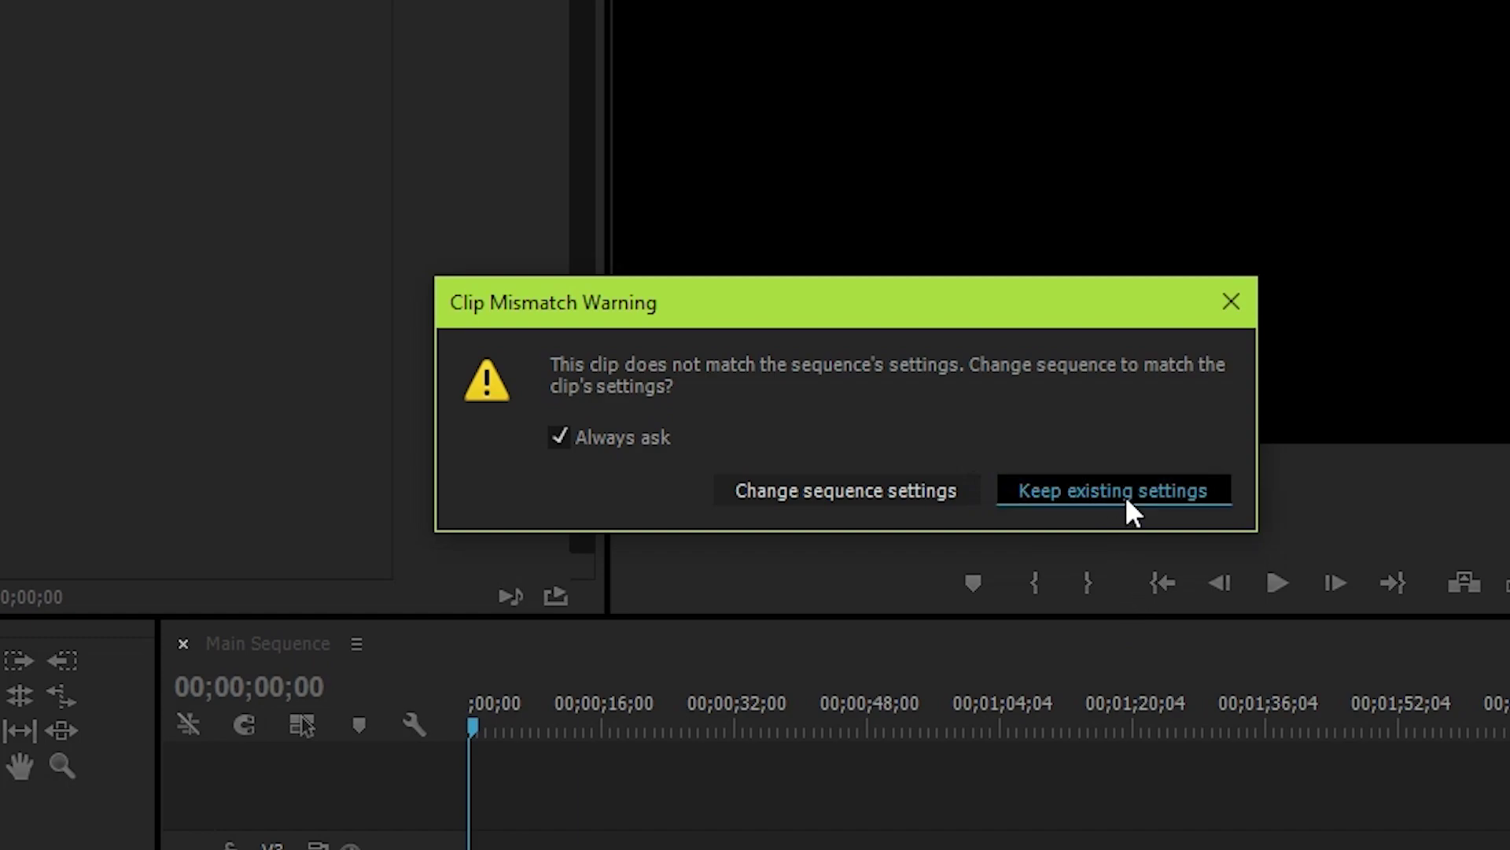
pyautogui.click(1140, 489)
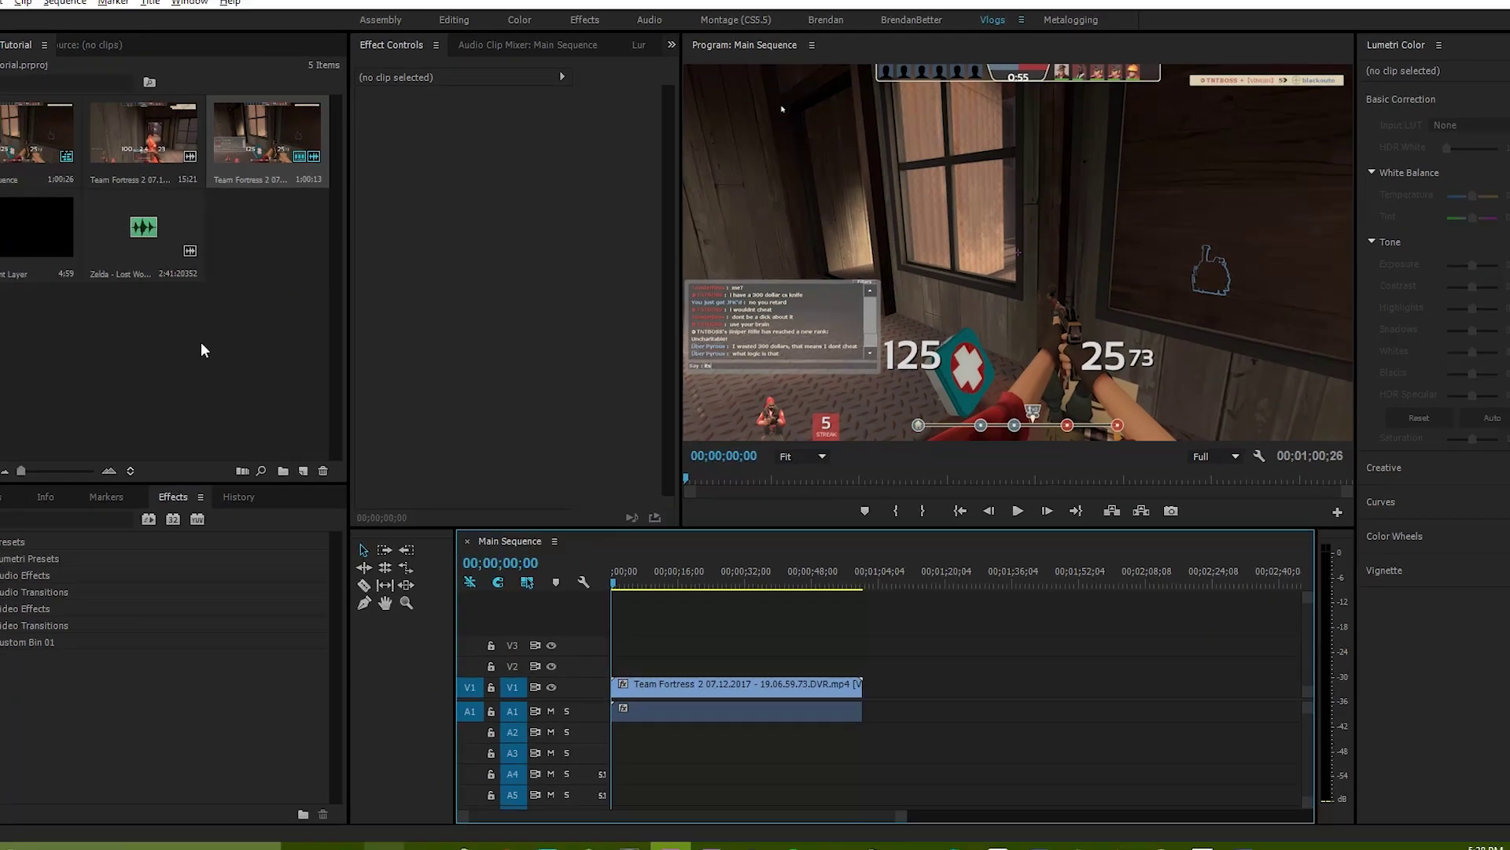
# Step: Add the Zelda song at the start of A2 and trim its end to match the gameplay clip
pyautogui.moveTo(150, 243); pyautogui.dragTo(626, 716)
pyautogui.moveTo(1267, 714); pyautogui.dragTo(857, 714)
pyautogui.click(863, 577)
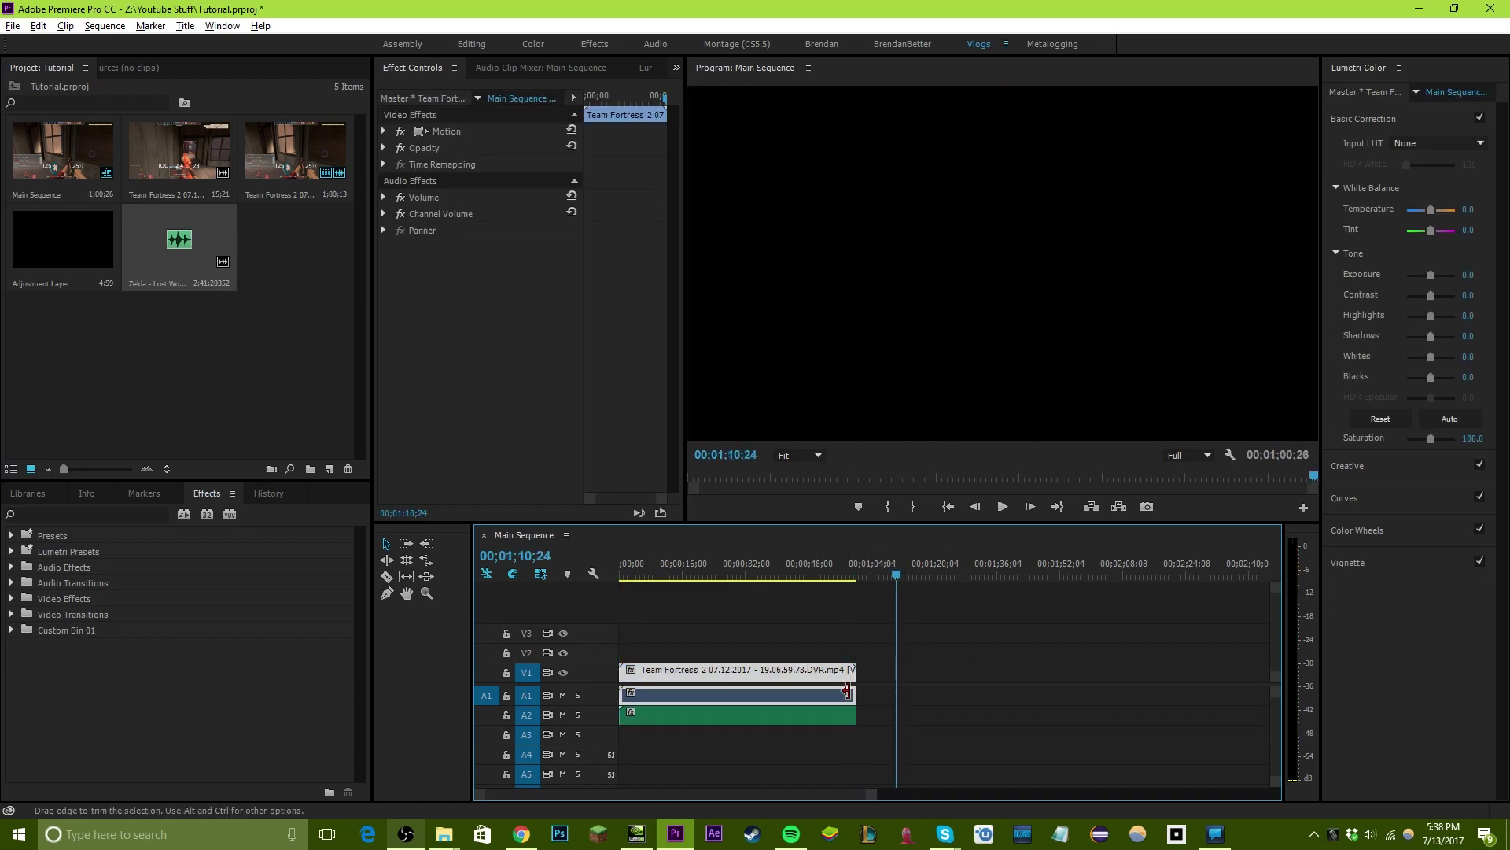
# Step: Preview the opening moments of the sequence from its beginning
pyautogui.press('Home')
pyautogui.click(1002, 516)
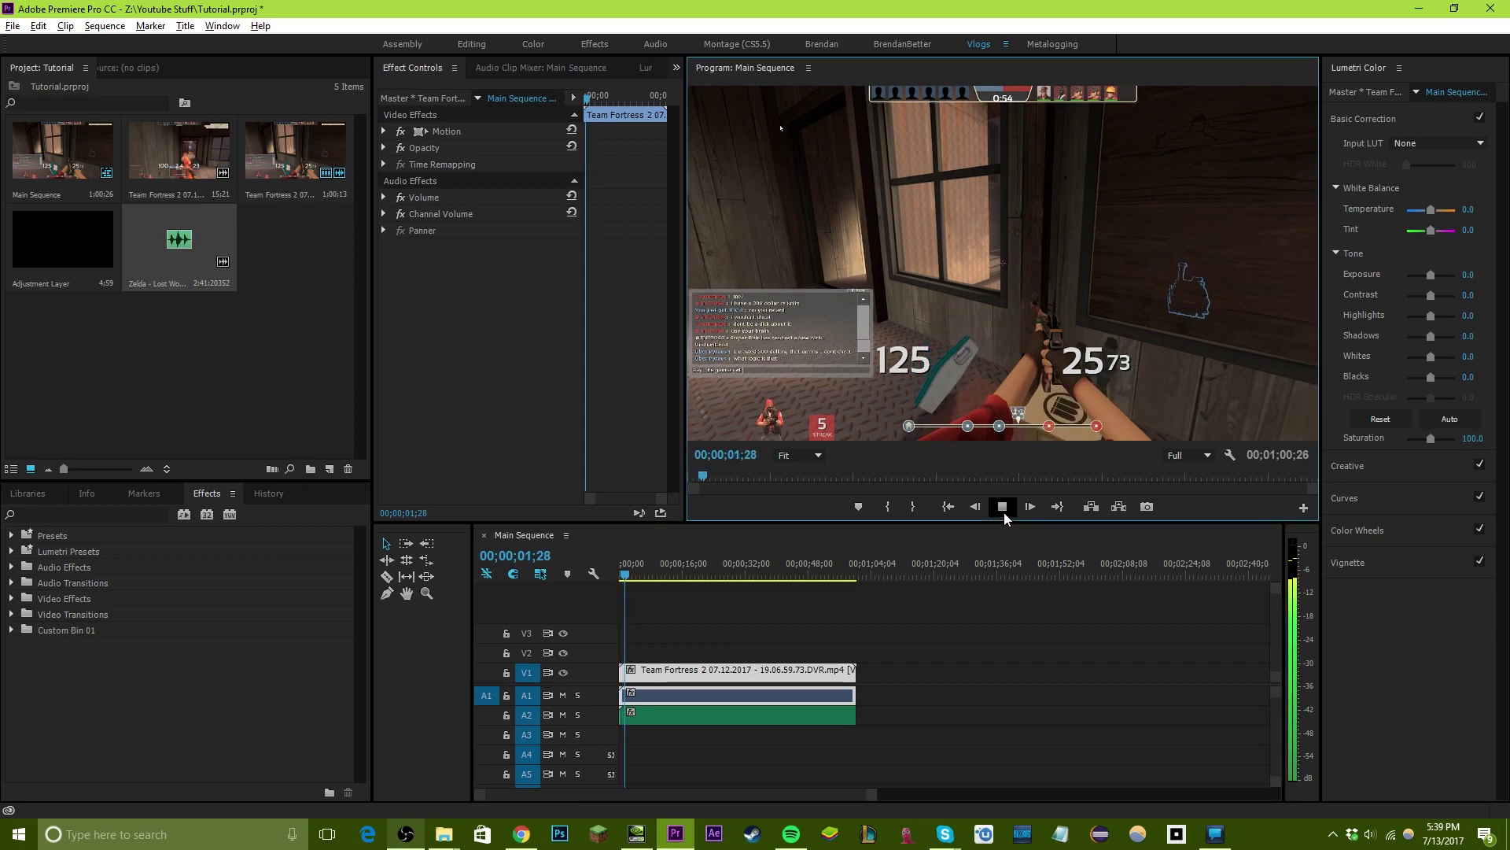
pyautogui.click(1003, 507)
# Step: Try unlinking the gameplay clip's video on V1 from its audio on A1
pyautogui.rightClick(778, 675)
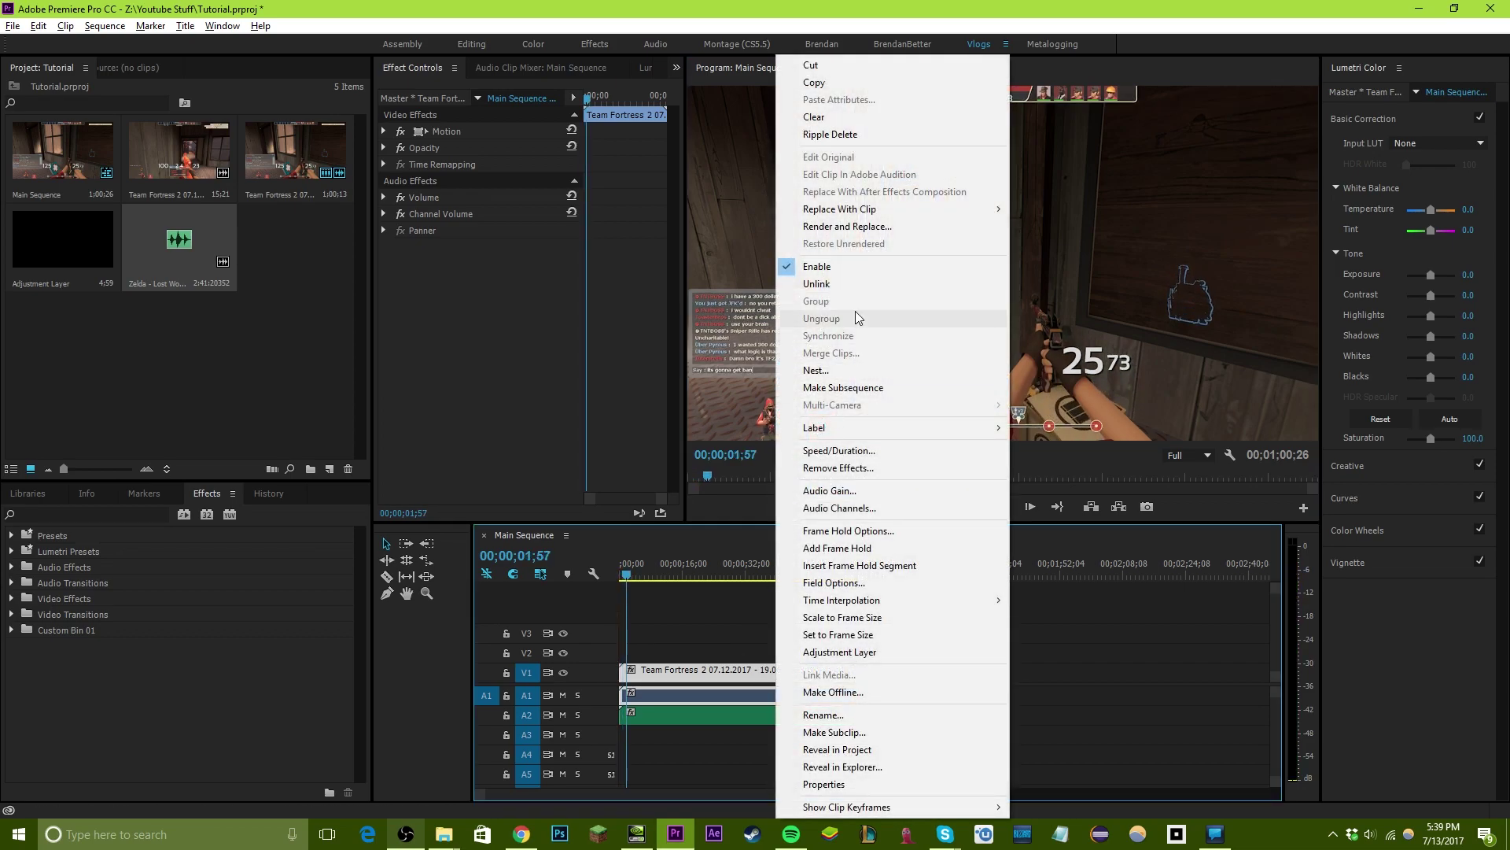
pyautogui.click(1083, 751)
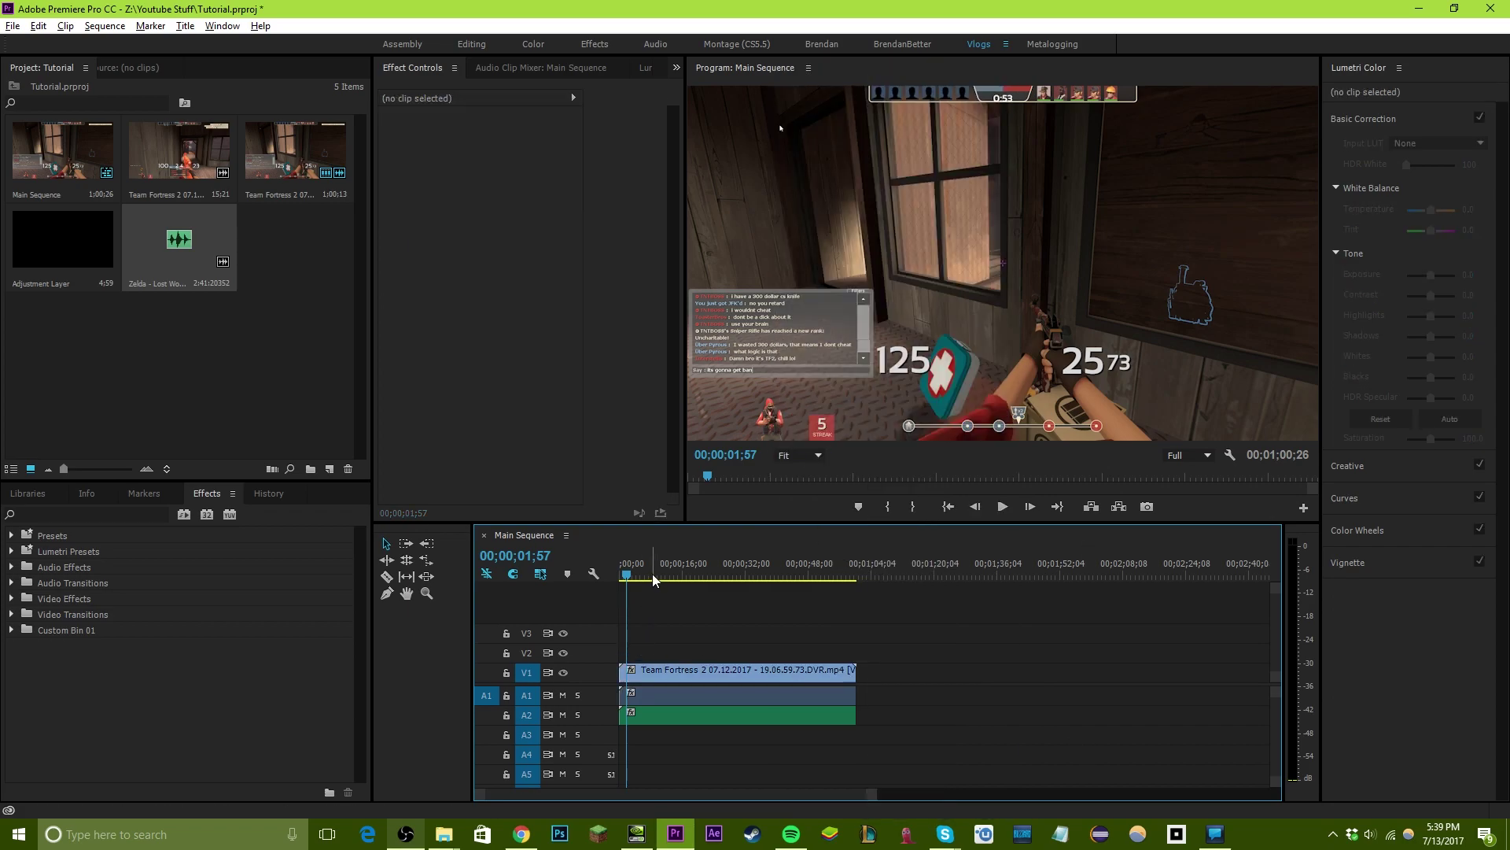
pyautogui.click(671, 674)
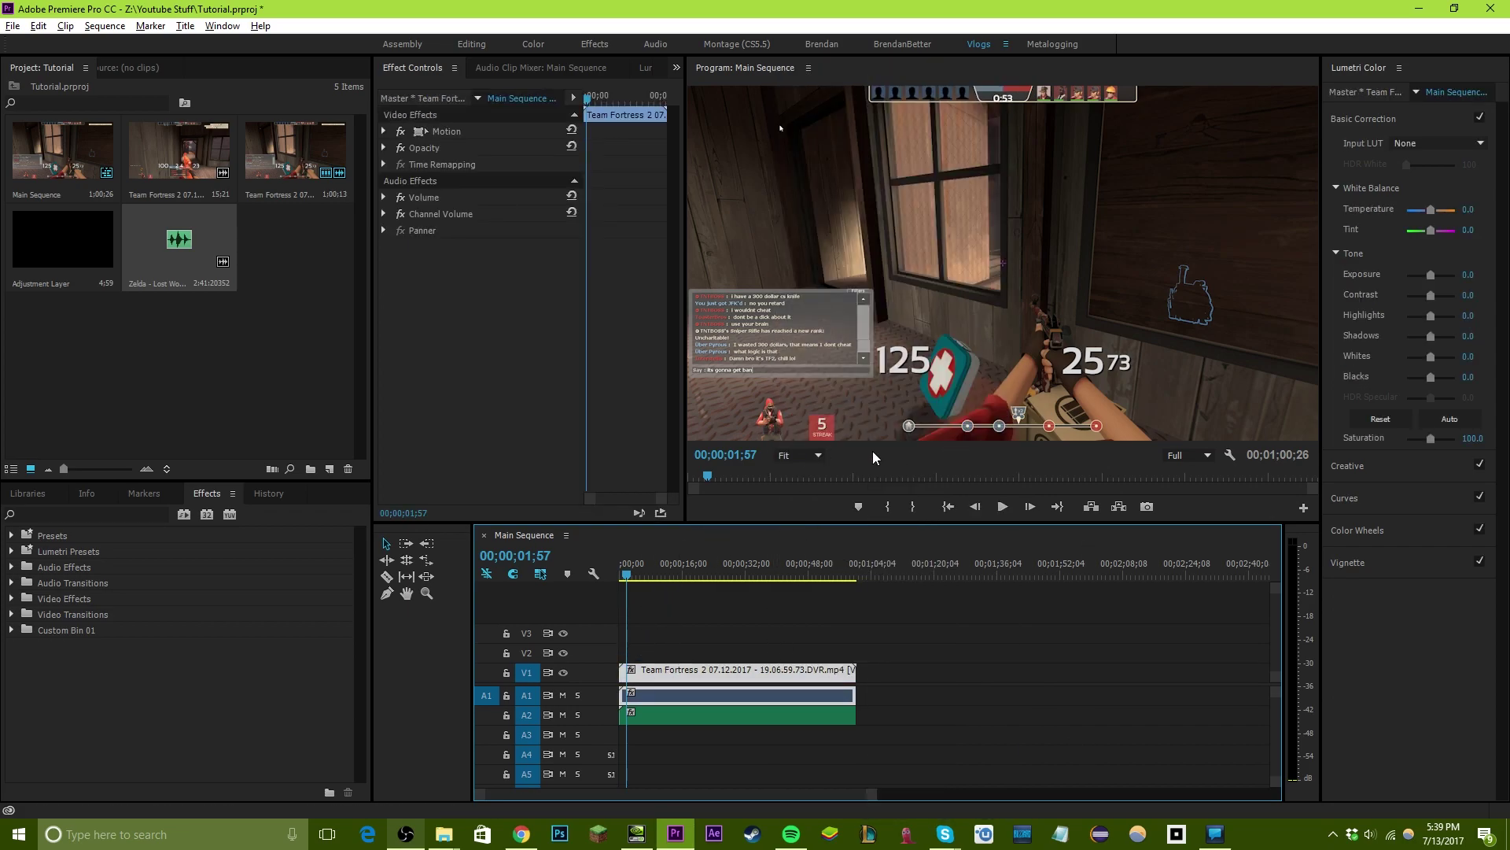
pyautogui.rightClick(677, 691)
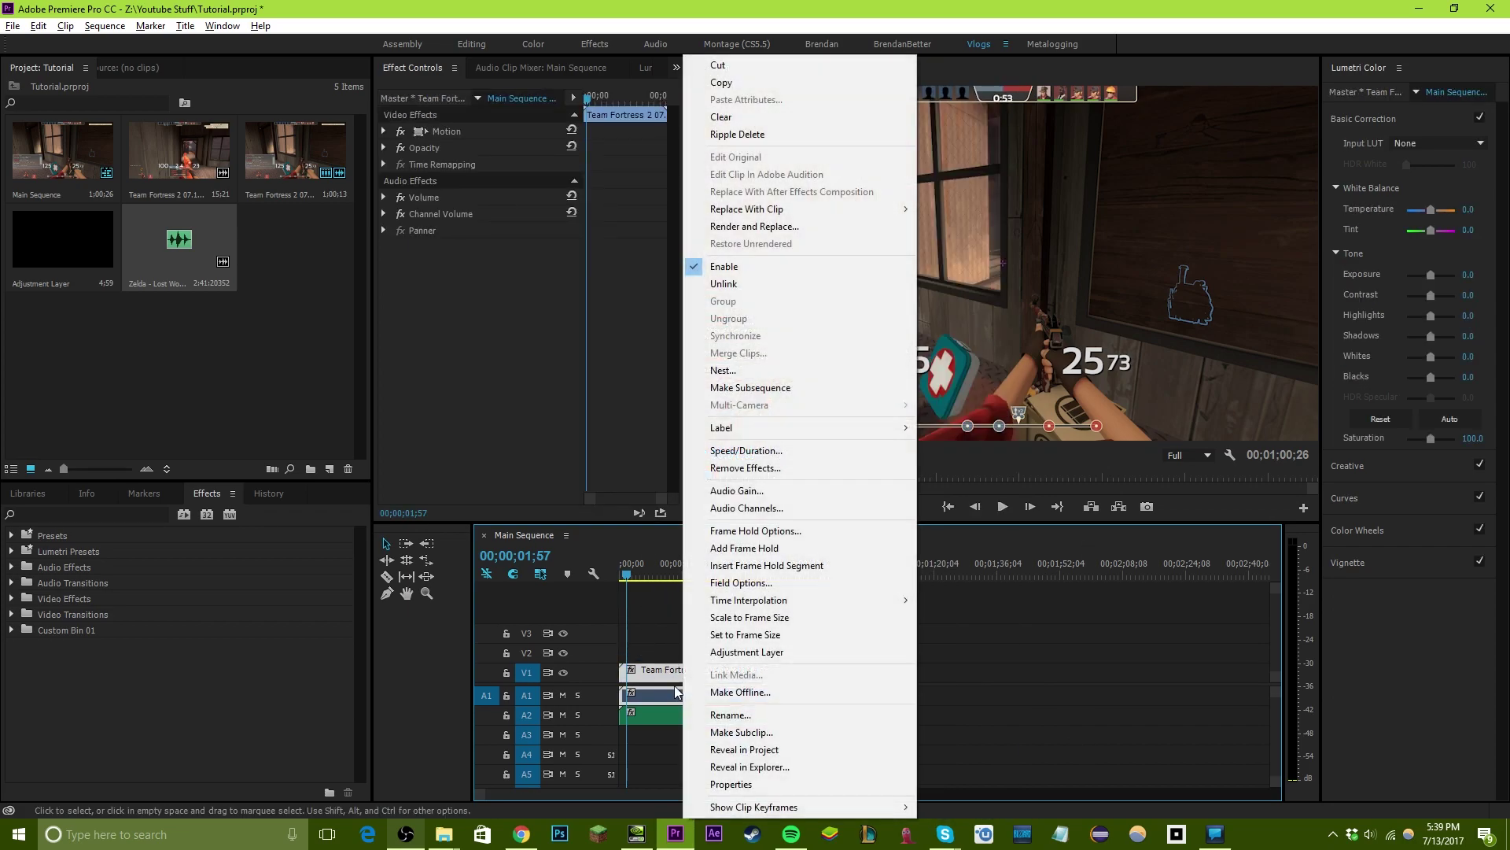
pyautogui.click(801, 284)
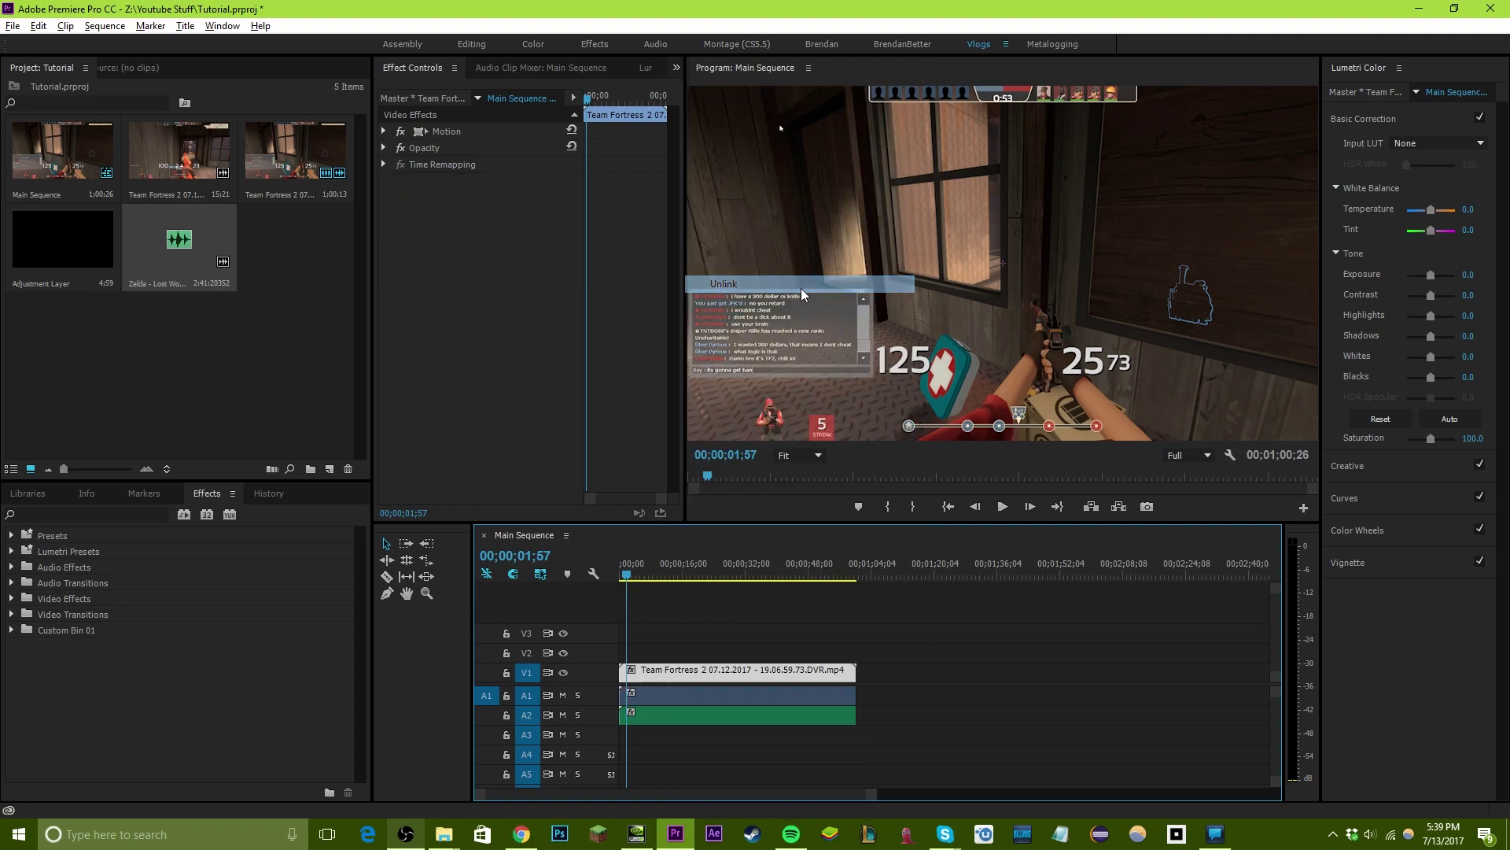
pyautogui.rightClick(711, 679)
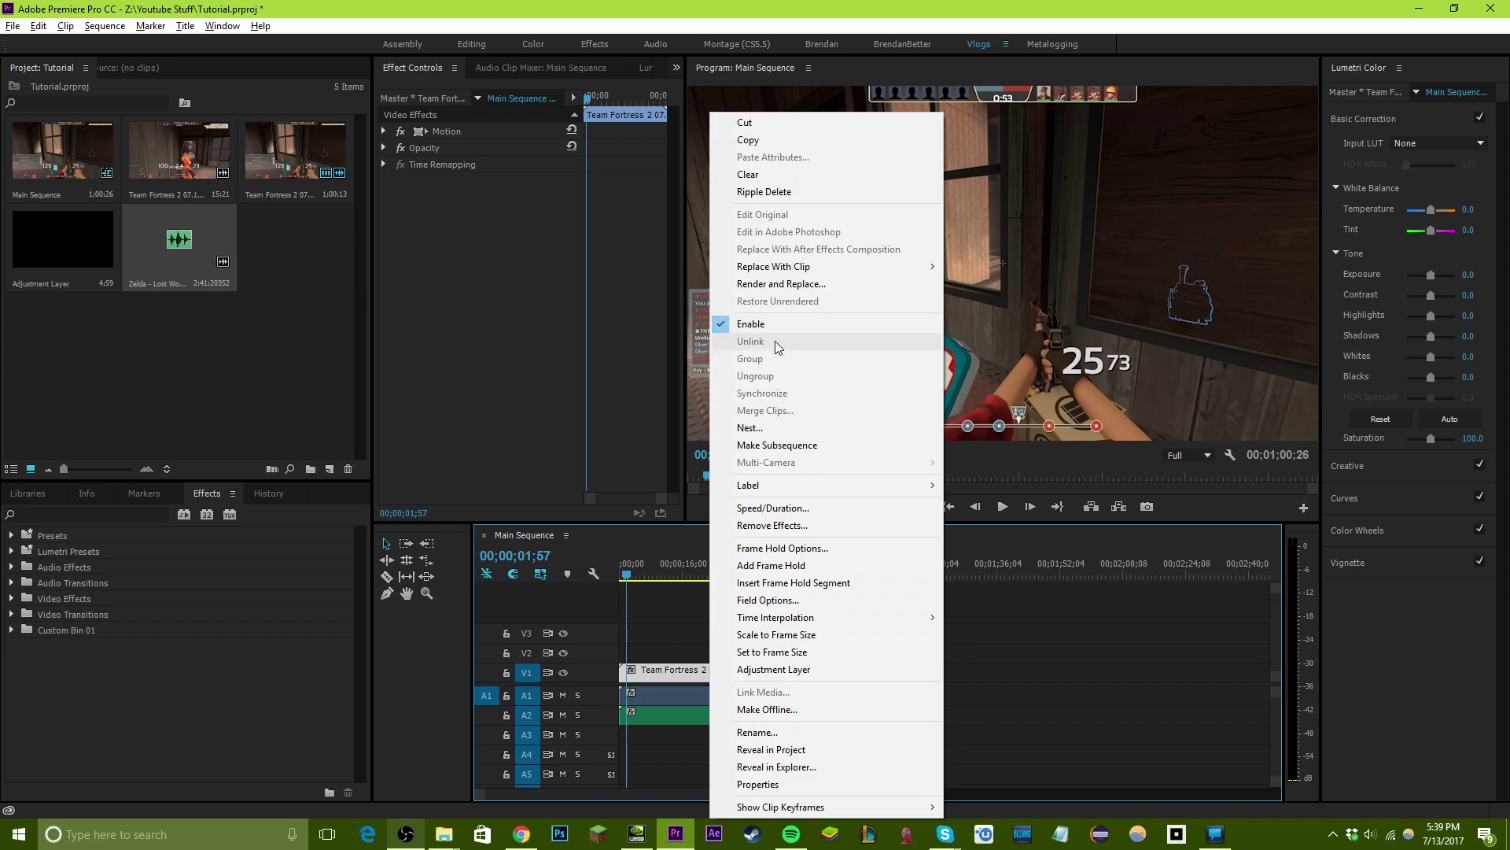
# Step: Unlink the gameplay clip's video and audio, and select only its audio on A1
pyautogui.click(661, 680)
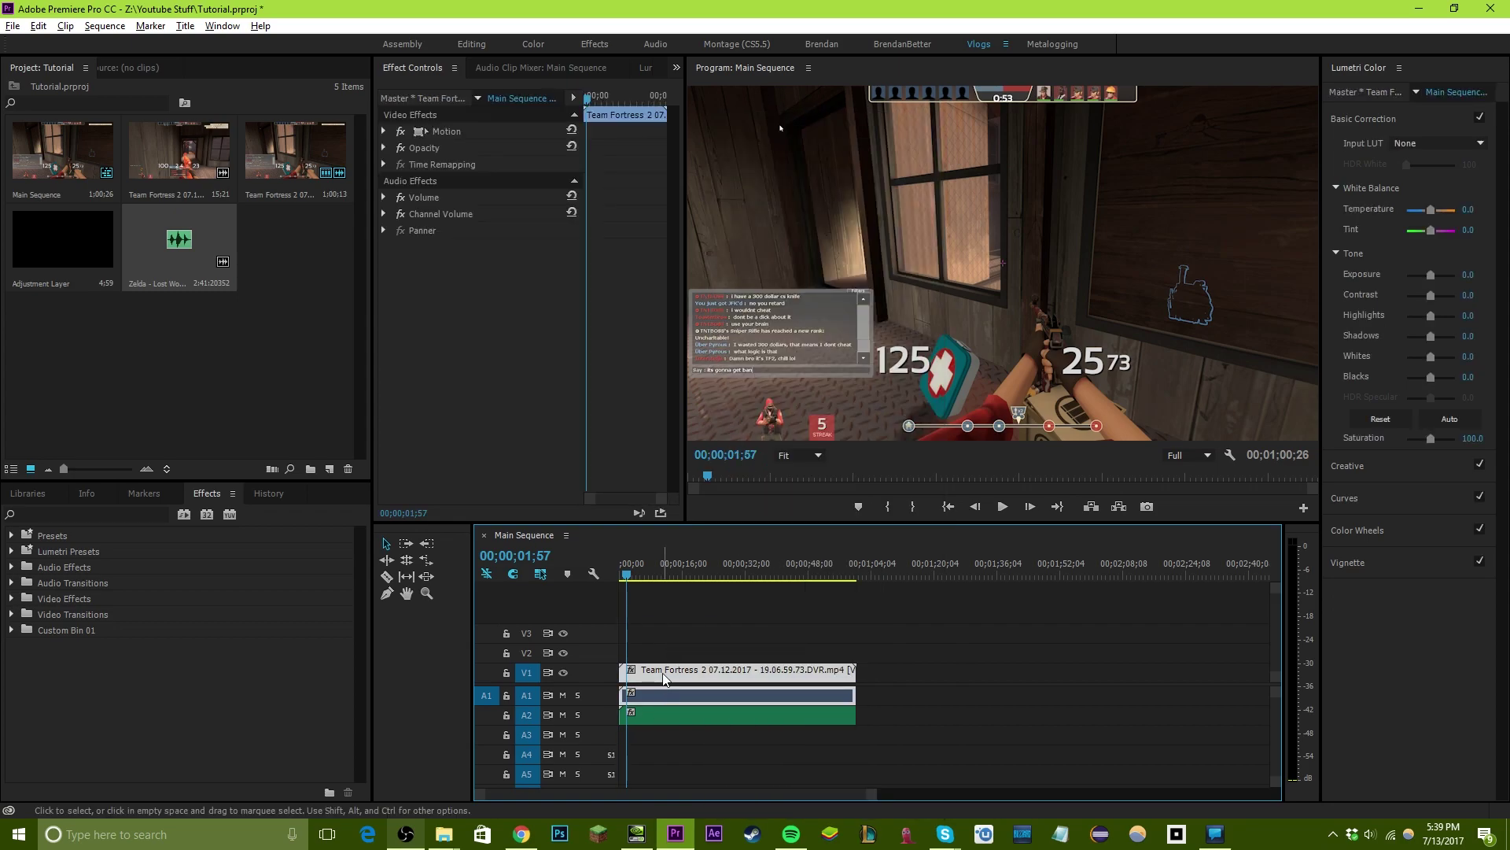
pyautogui.rightClick(663, 678)
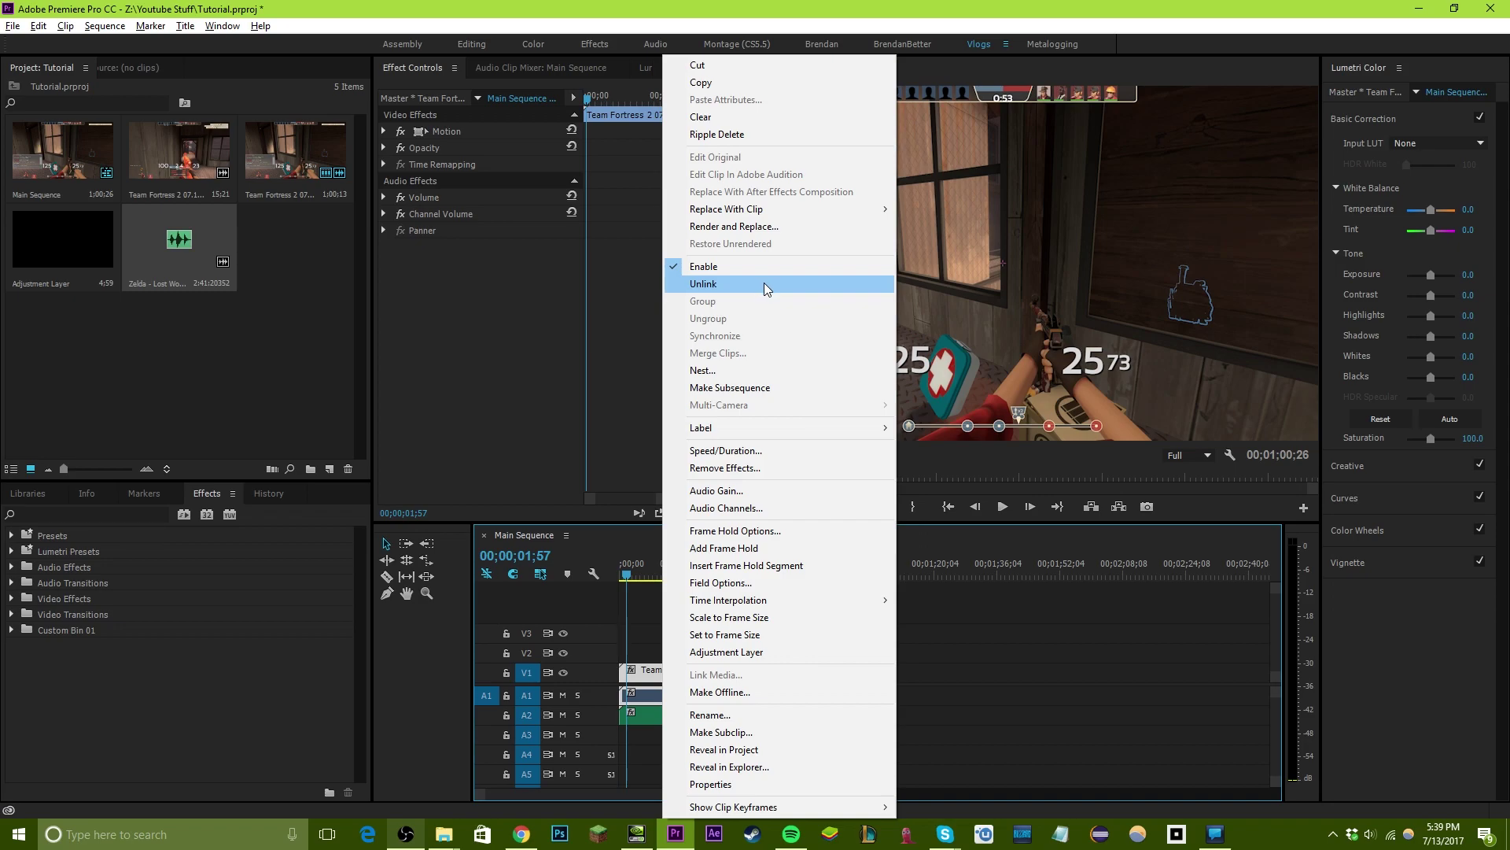
pyautogui.click(763, 281)
pyautogui.moveTo(689, 678)
pyautogui.mouseDown()
pyautogui.moveTo(903, 680)
pyautogui.moveTo(688, 682)
pyautogui.mouseUp()
pyautogui.click(690, 695)
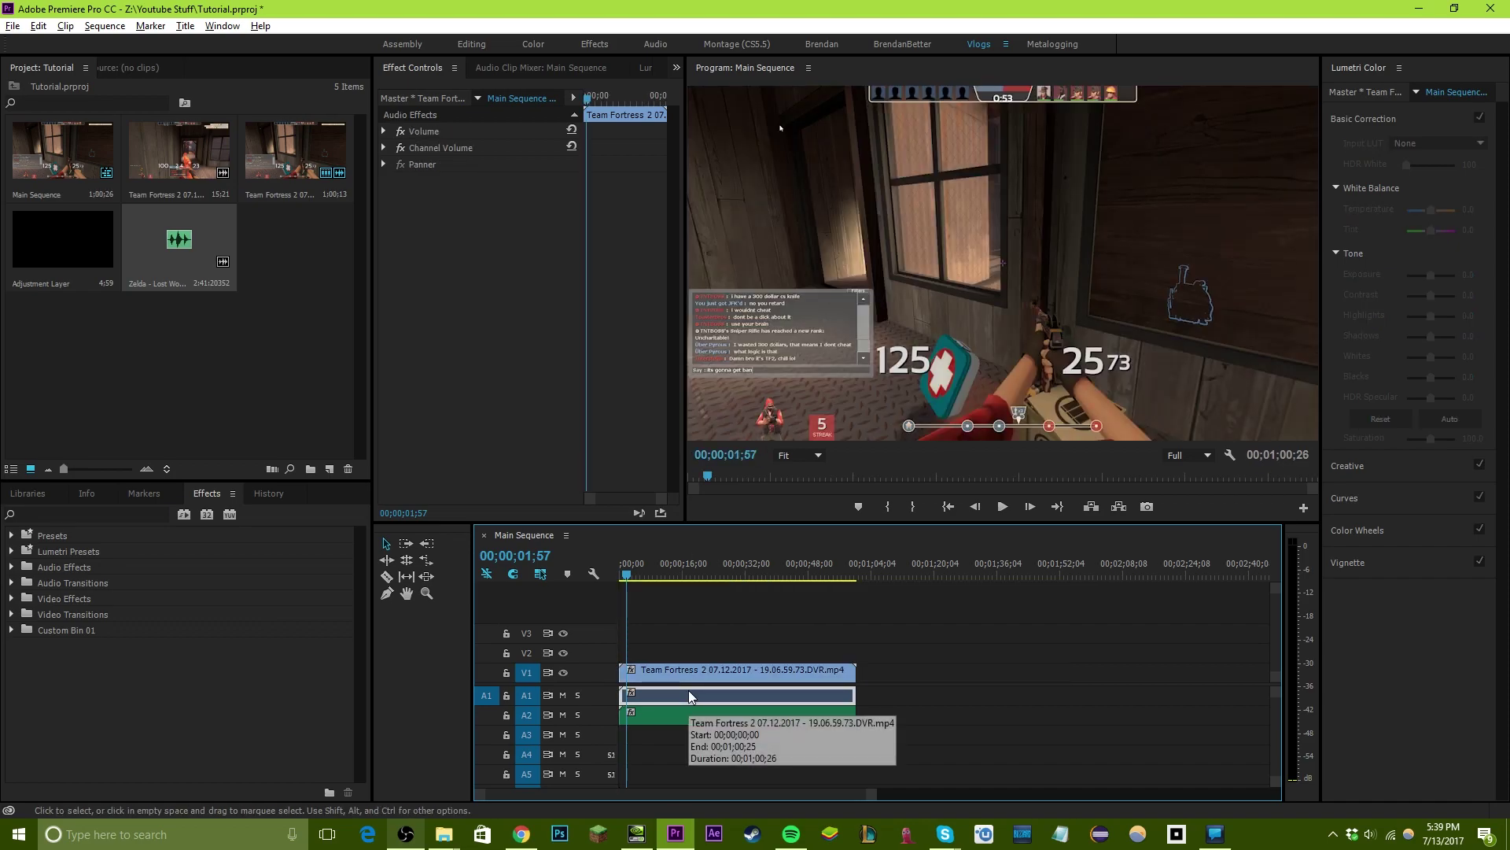
# Step: Expand the A1 track to inspect the gameplay audio waveform, and collapse the track again
pyautogui.doubleClick(609, 694)
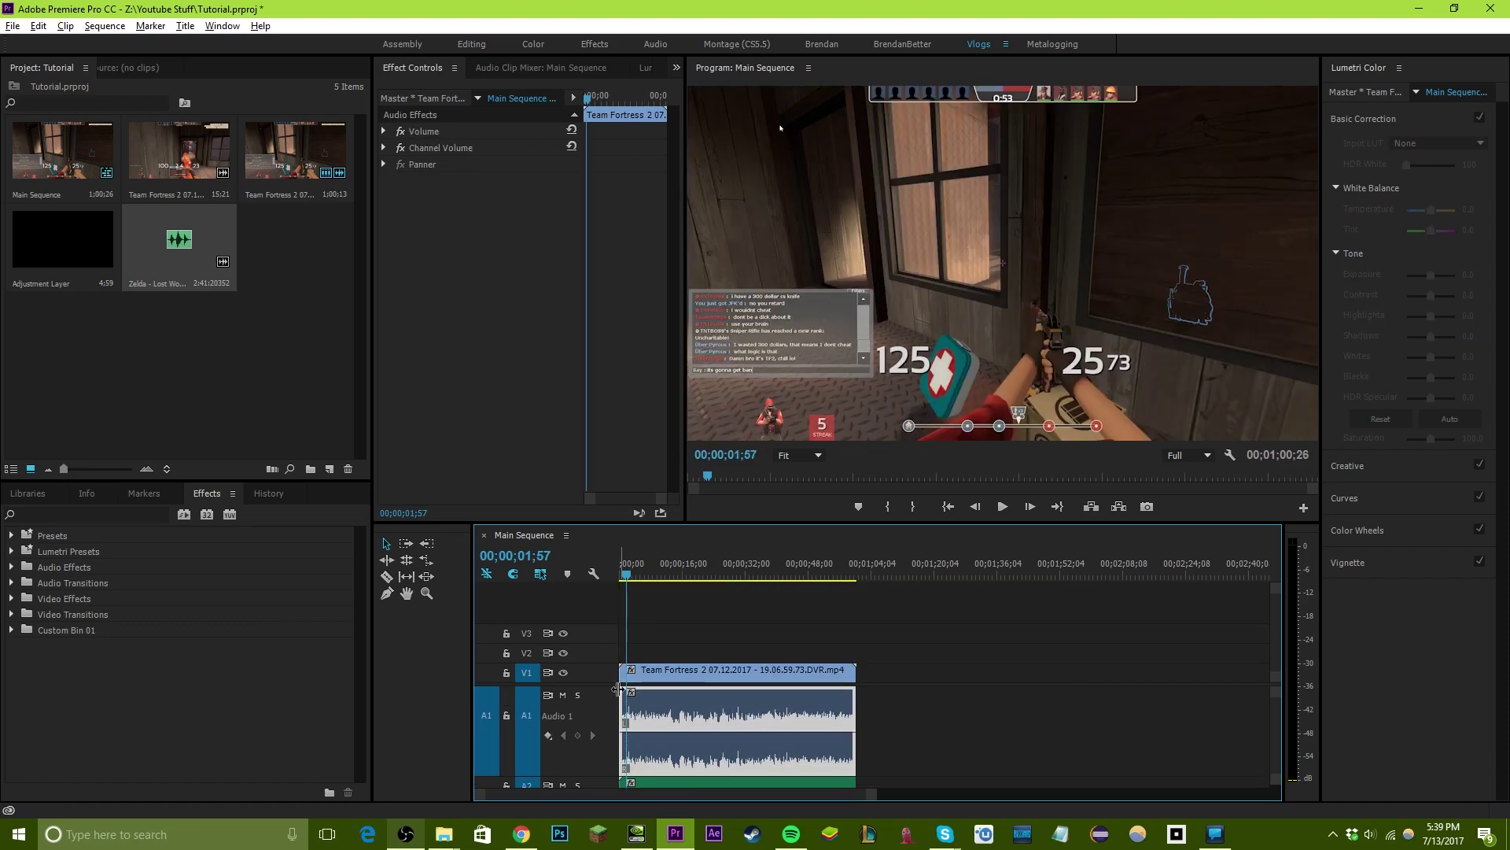
pyautogui.doubleClick(599, 717)
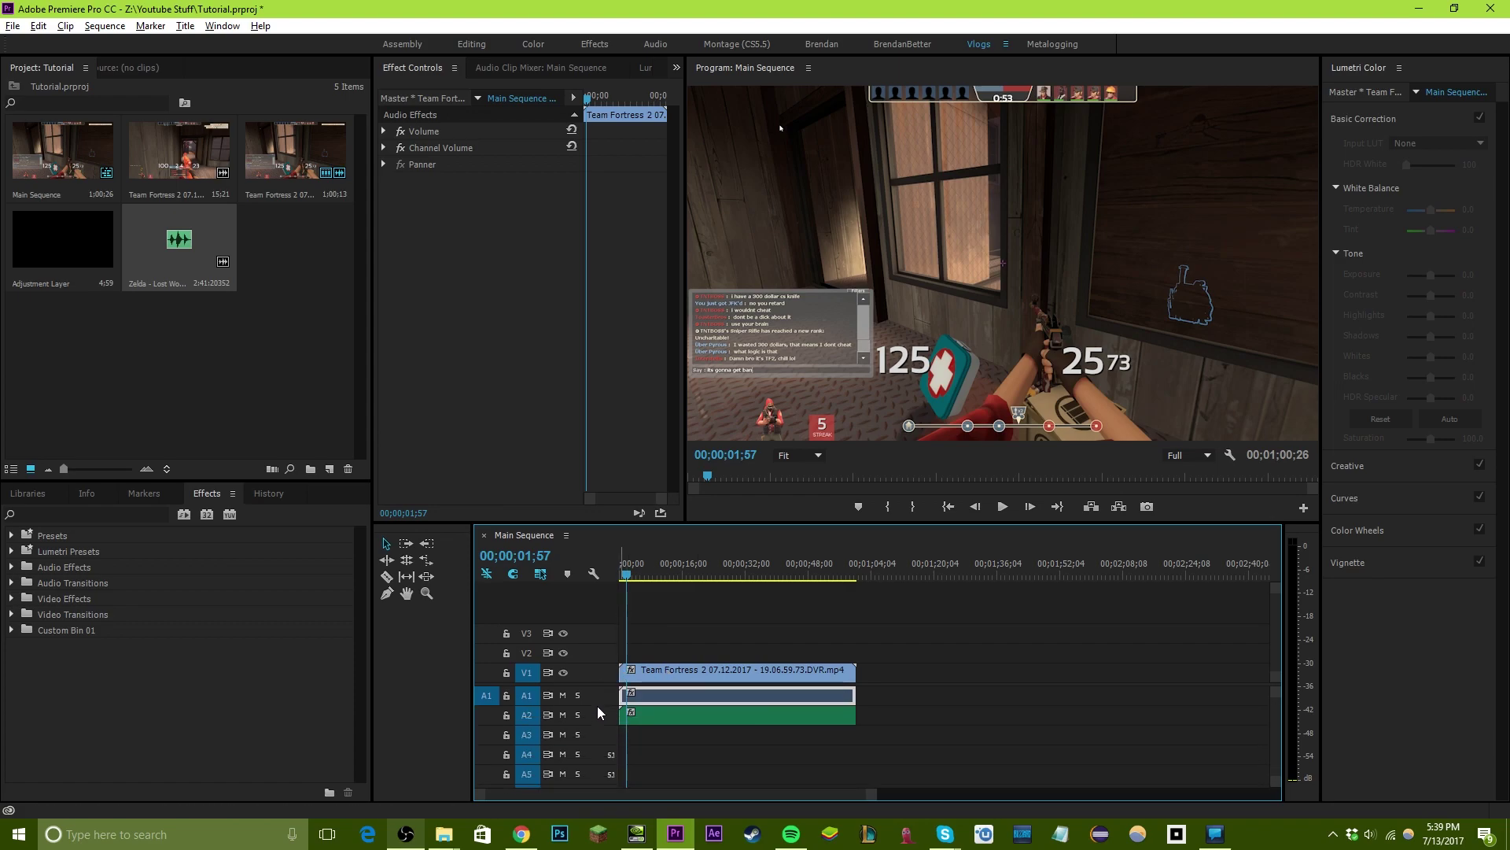
pyautogui.doubleClick(598, 705)
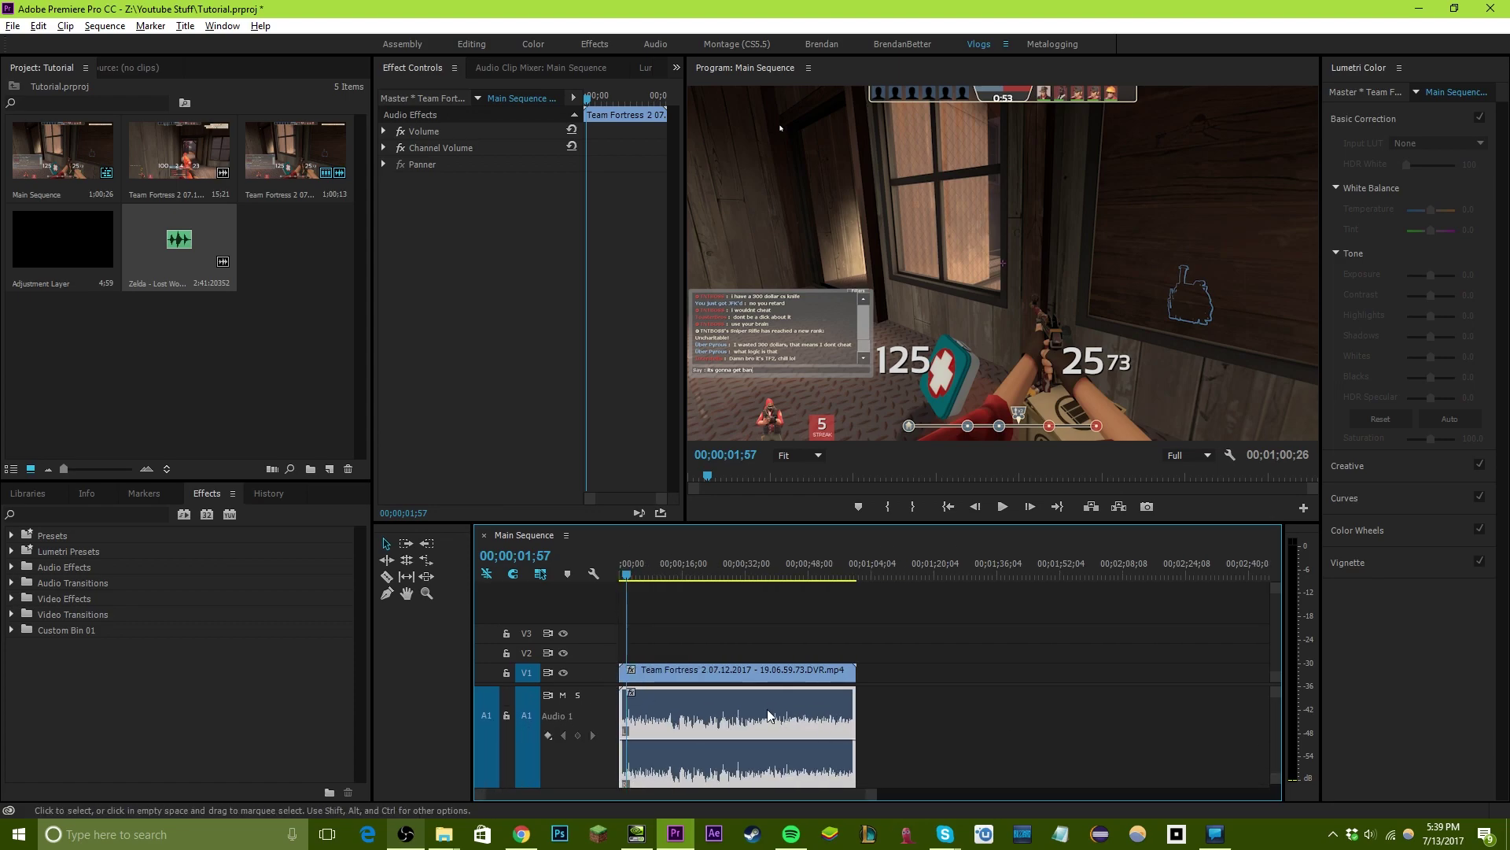
pyautogui.doubleClick(598, 728)
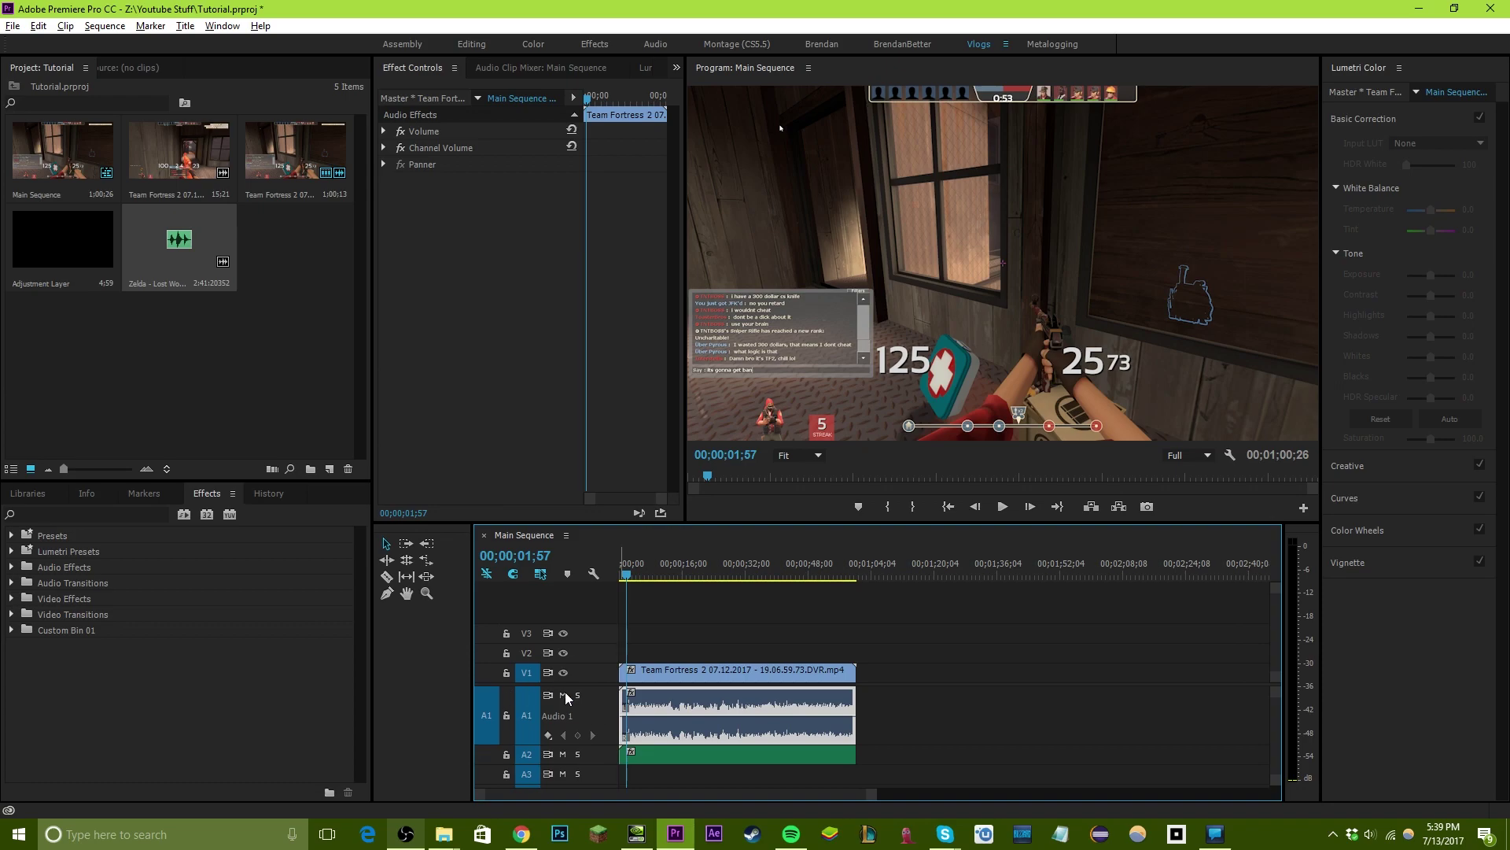
pyautogui.doubleClick(601, 709)
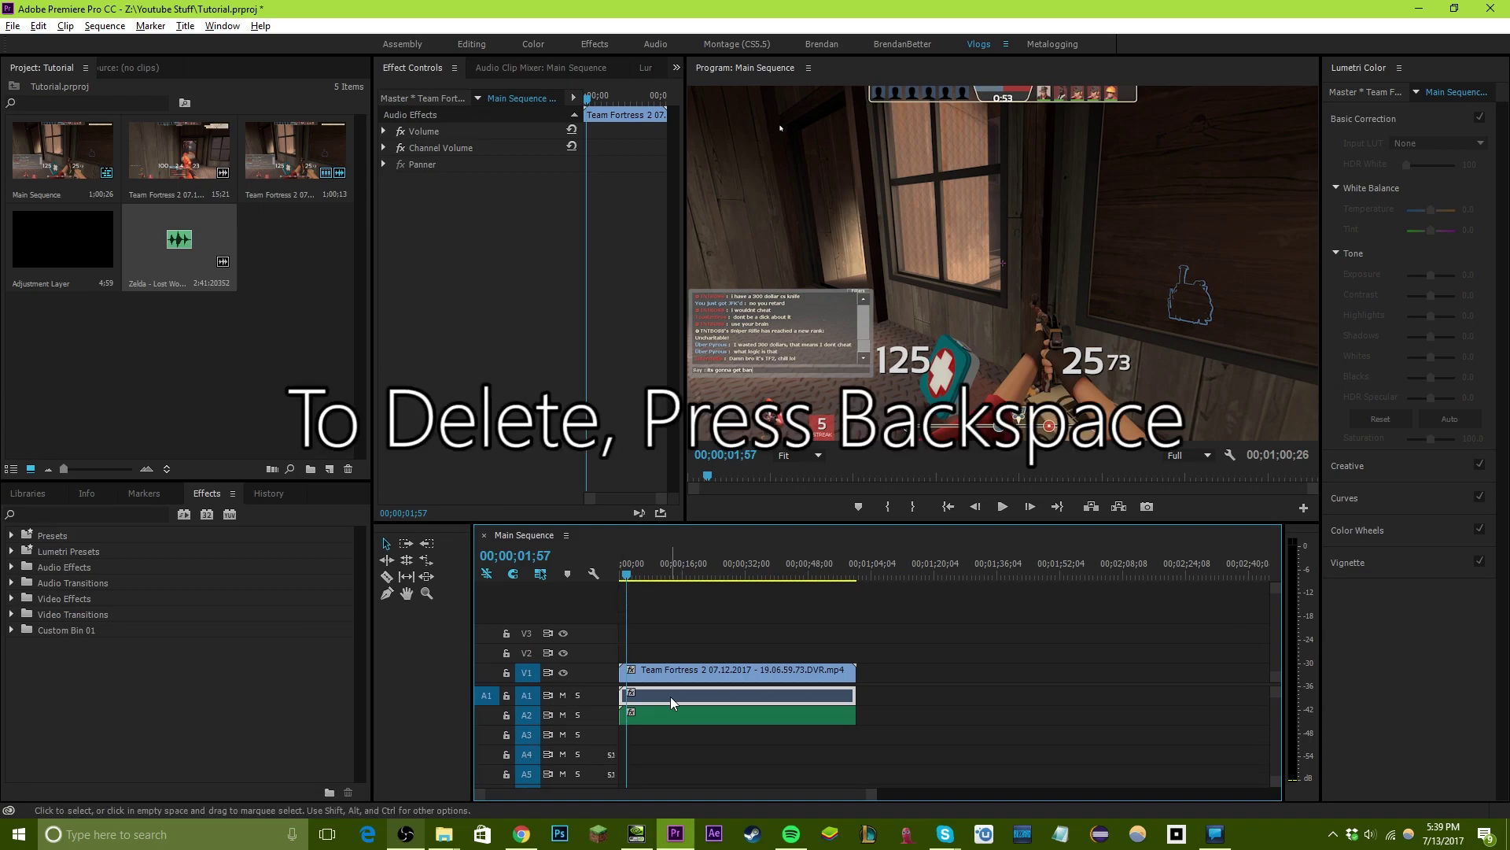
# Step: Delete the gameplay clip's audio from A1 and play the sequence from its beginning
pyautogui.press('BackSpace')
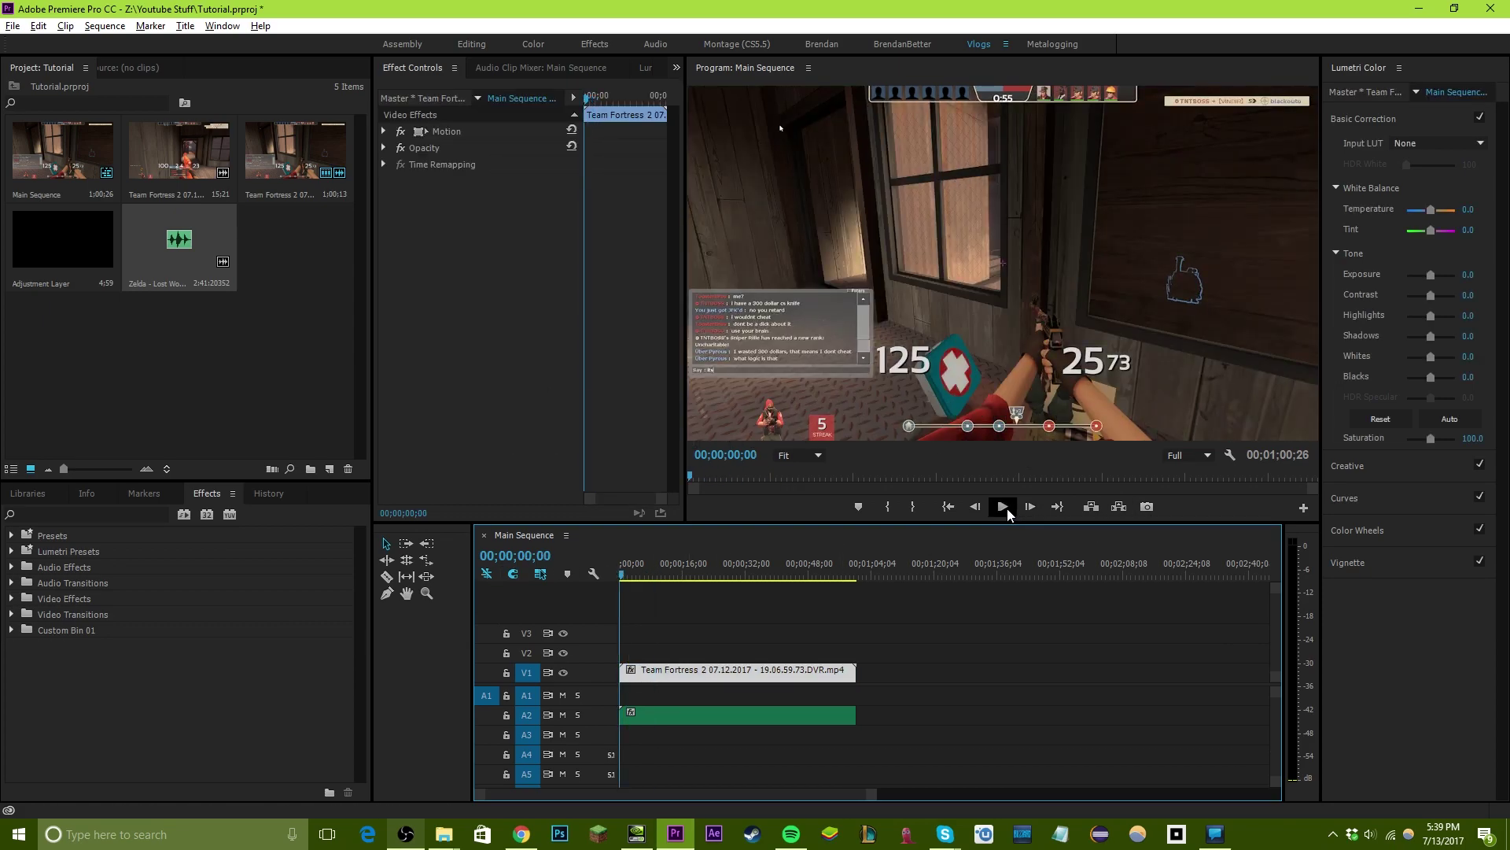
pyautogui.click(1007, 508)
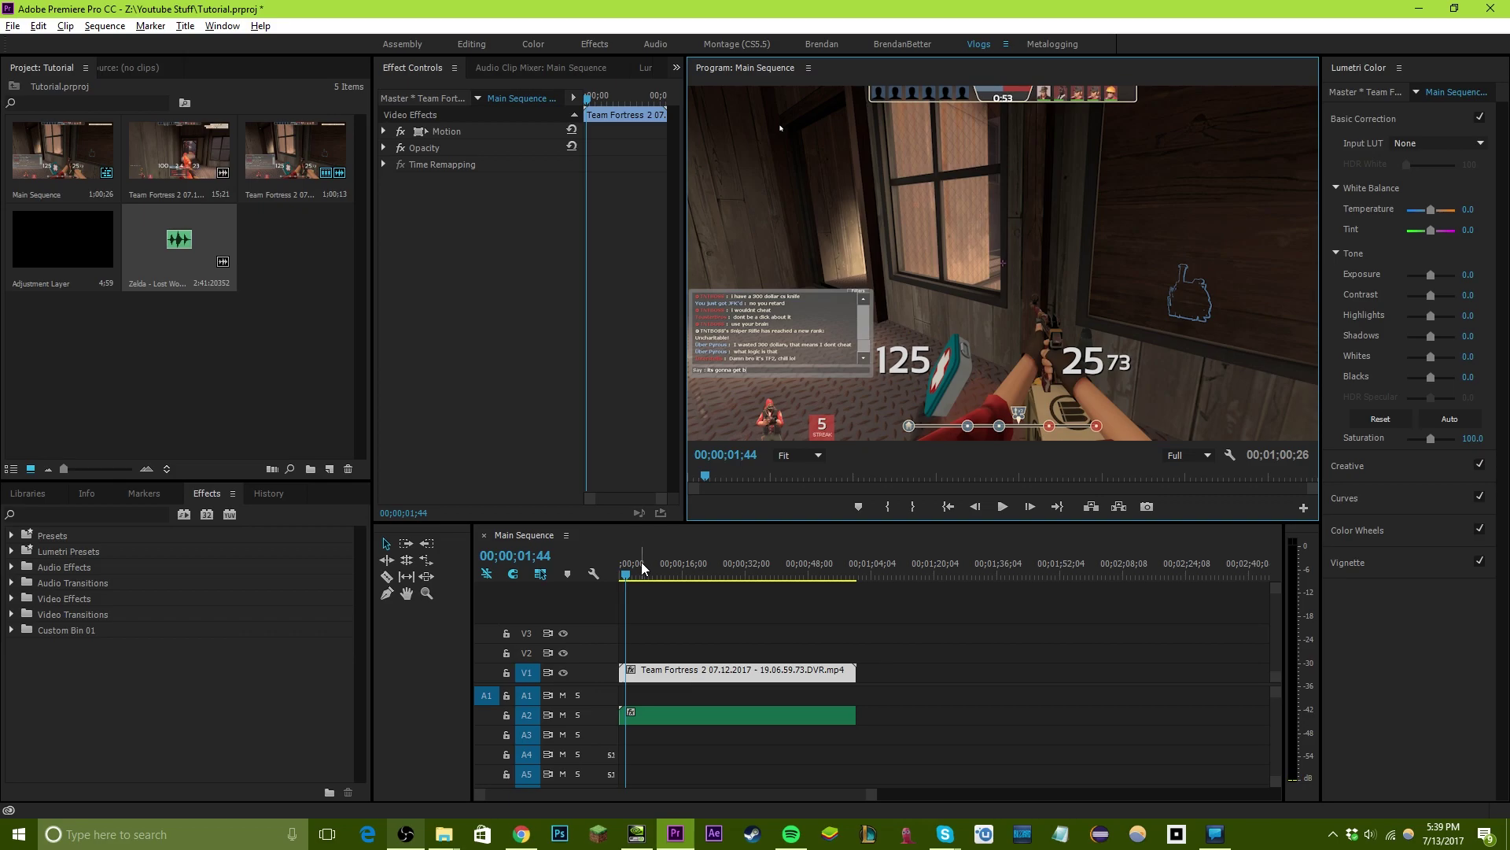
# Step: Set the audio gain of the Zelda music clip on A2 to -8.7 dB
pyautogui.click(662, 716)
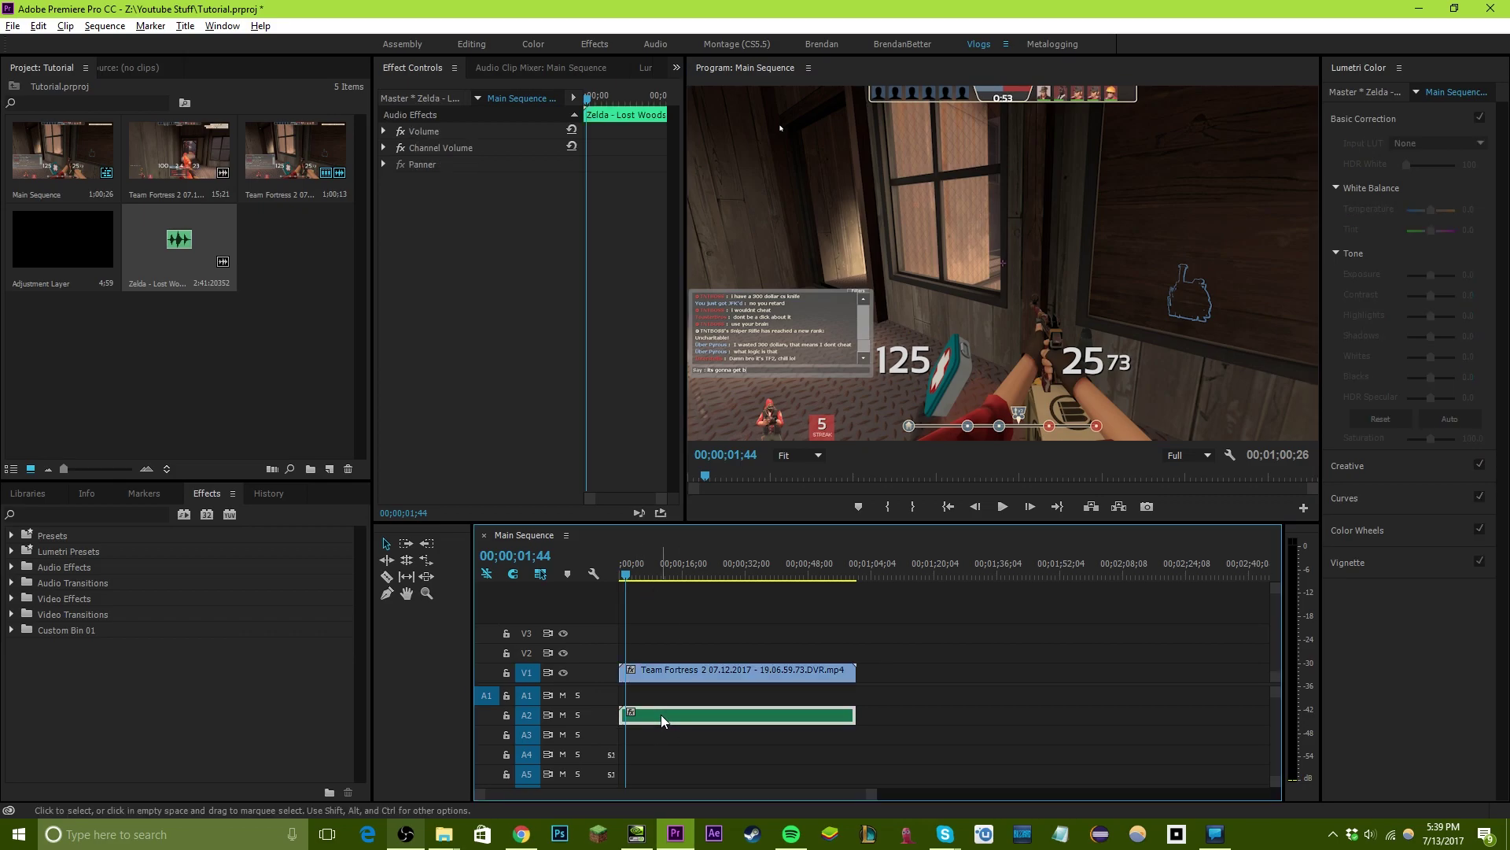
pyautogui.rightClick(661, 714)
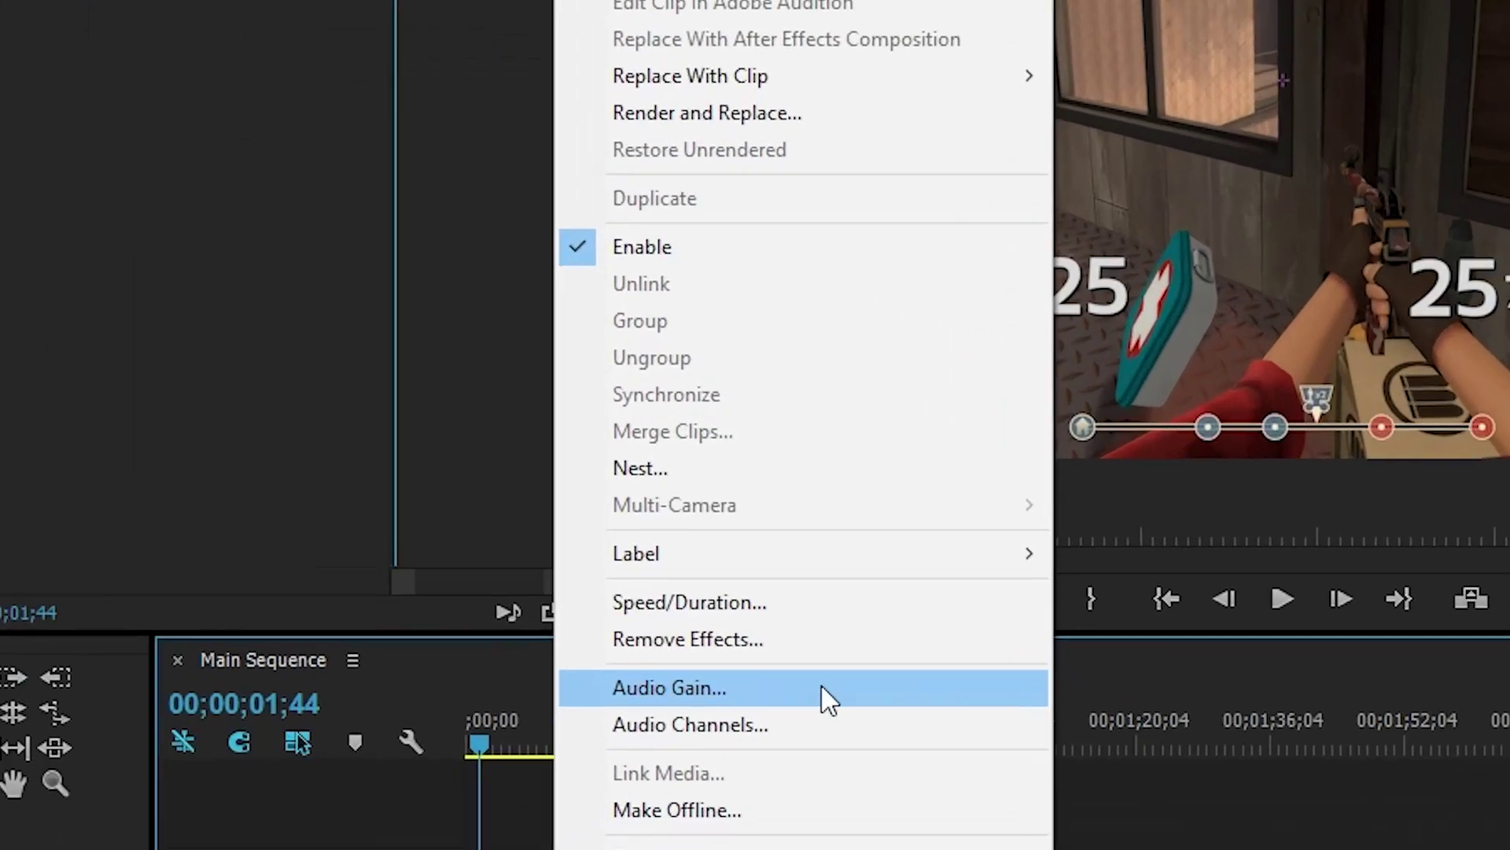
pyautogui.click(824, 682)
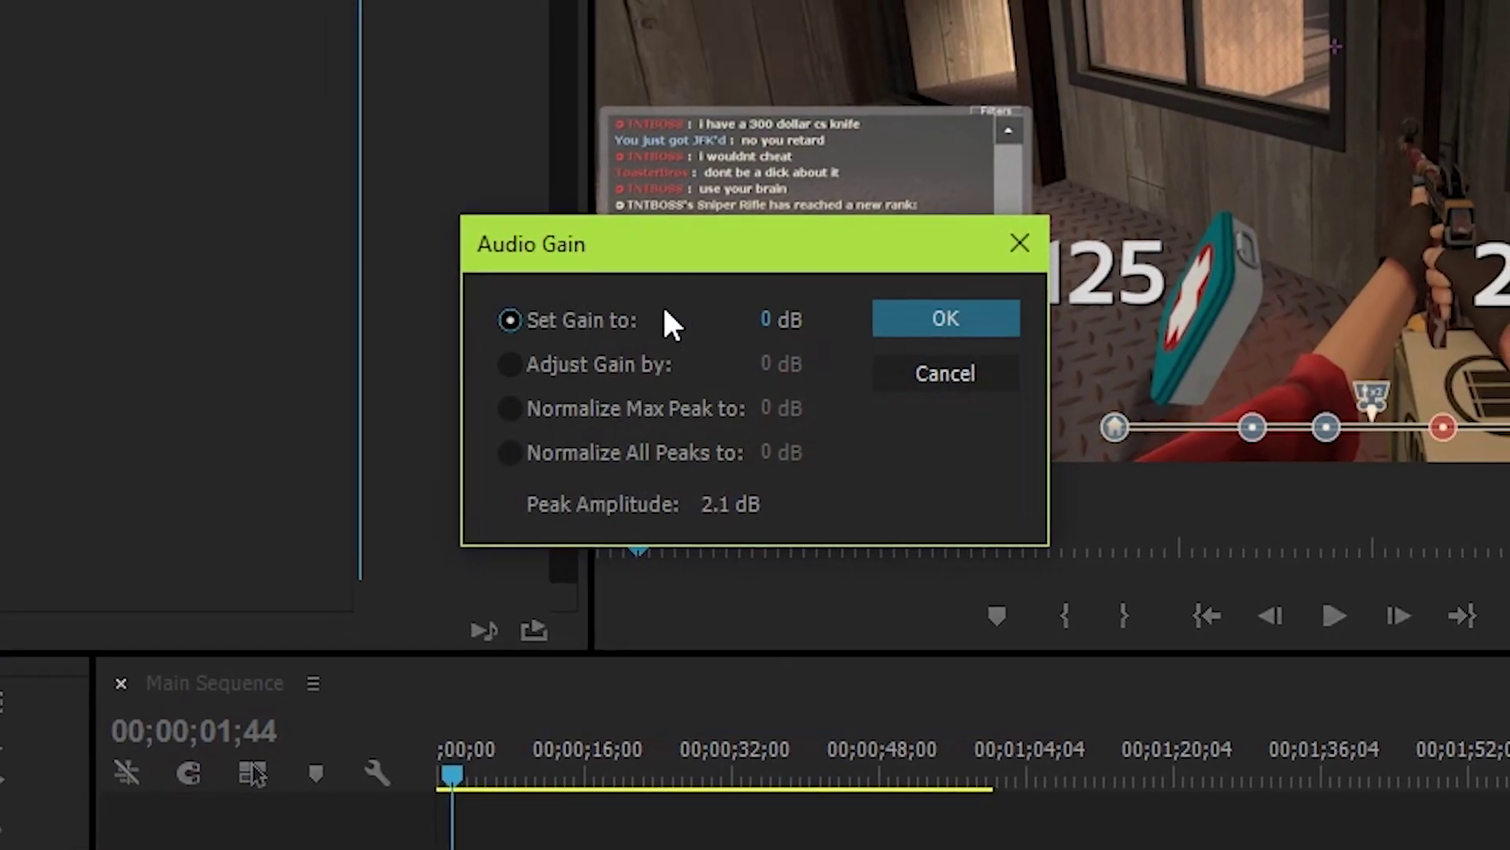
pyautogui.moveTo(767, 319); pyautogui.dragTo(670, 343)
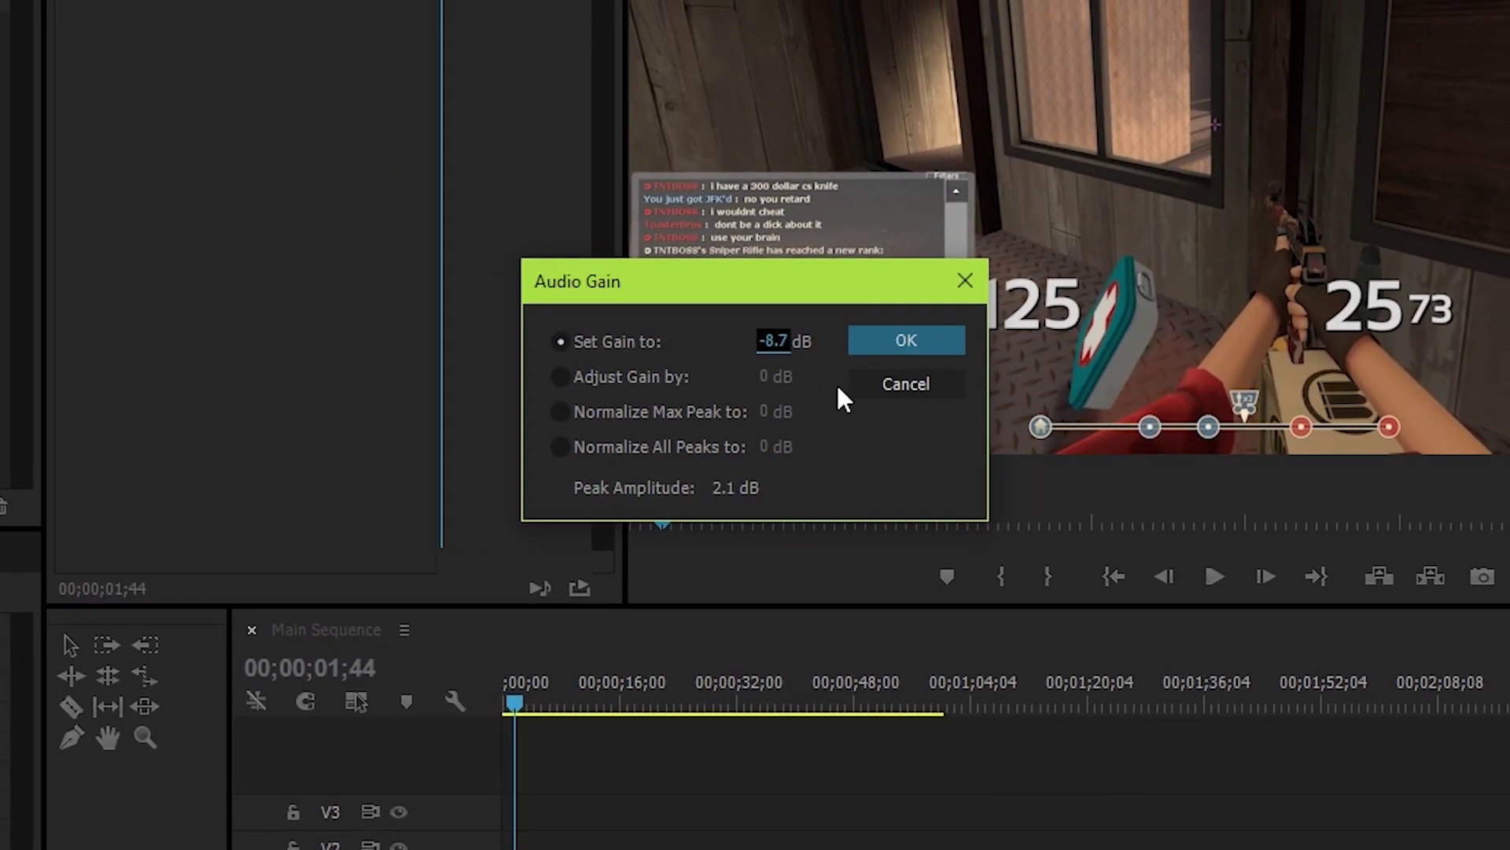
pyautogui.click(787, 341)
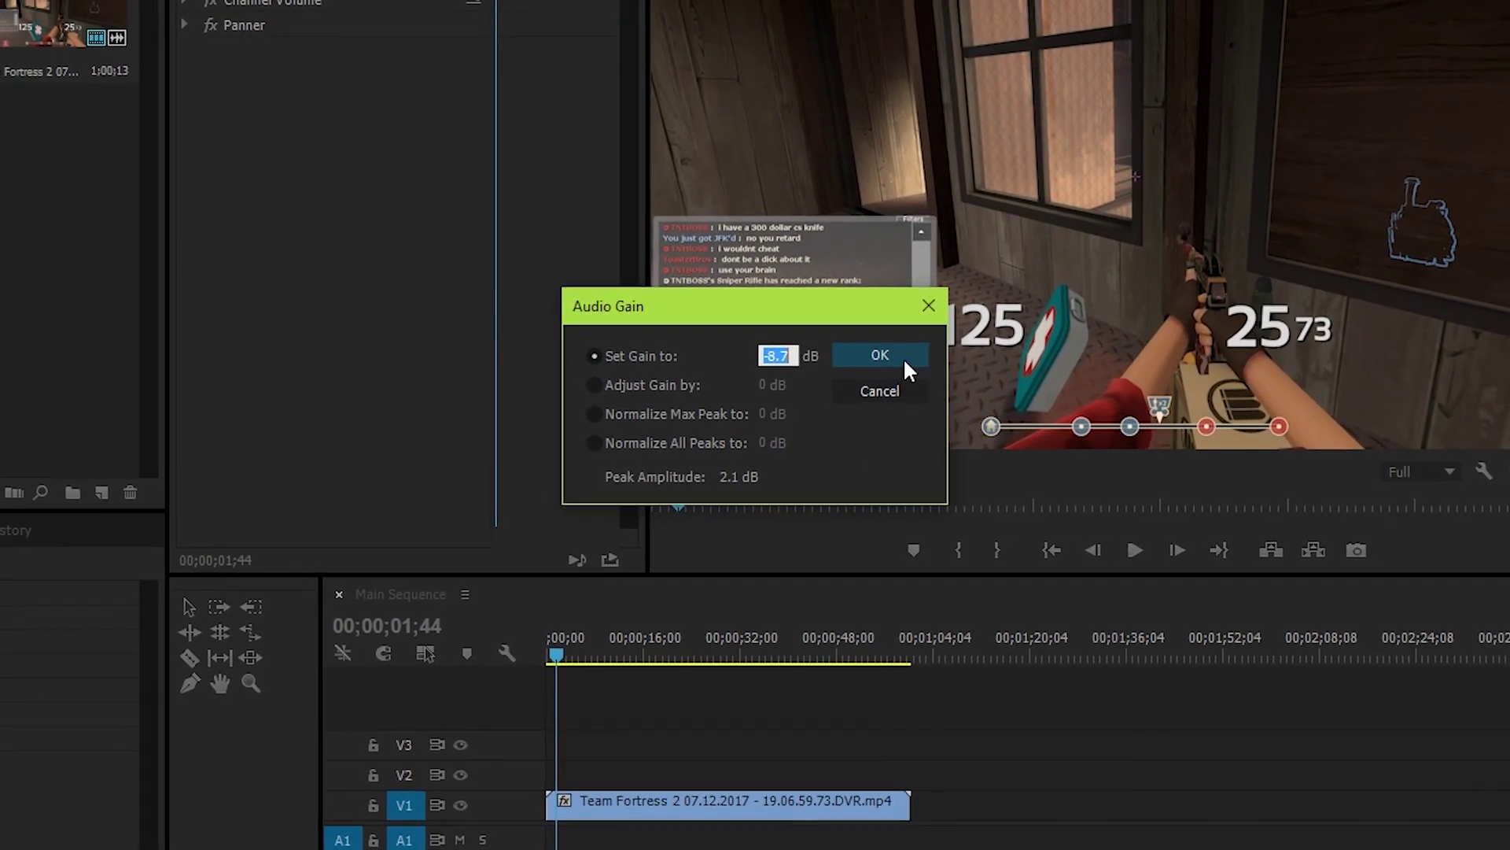
pyautogui.click(905, 358)
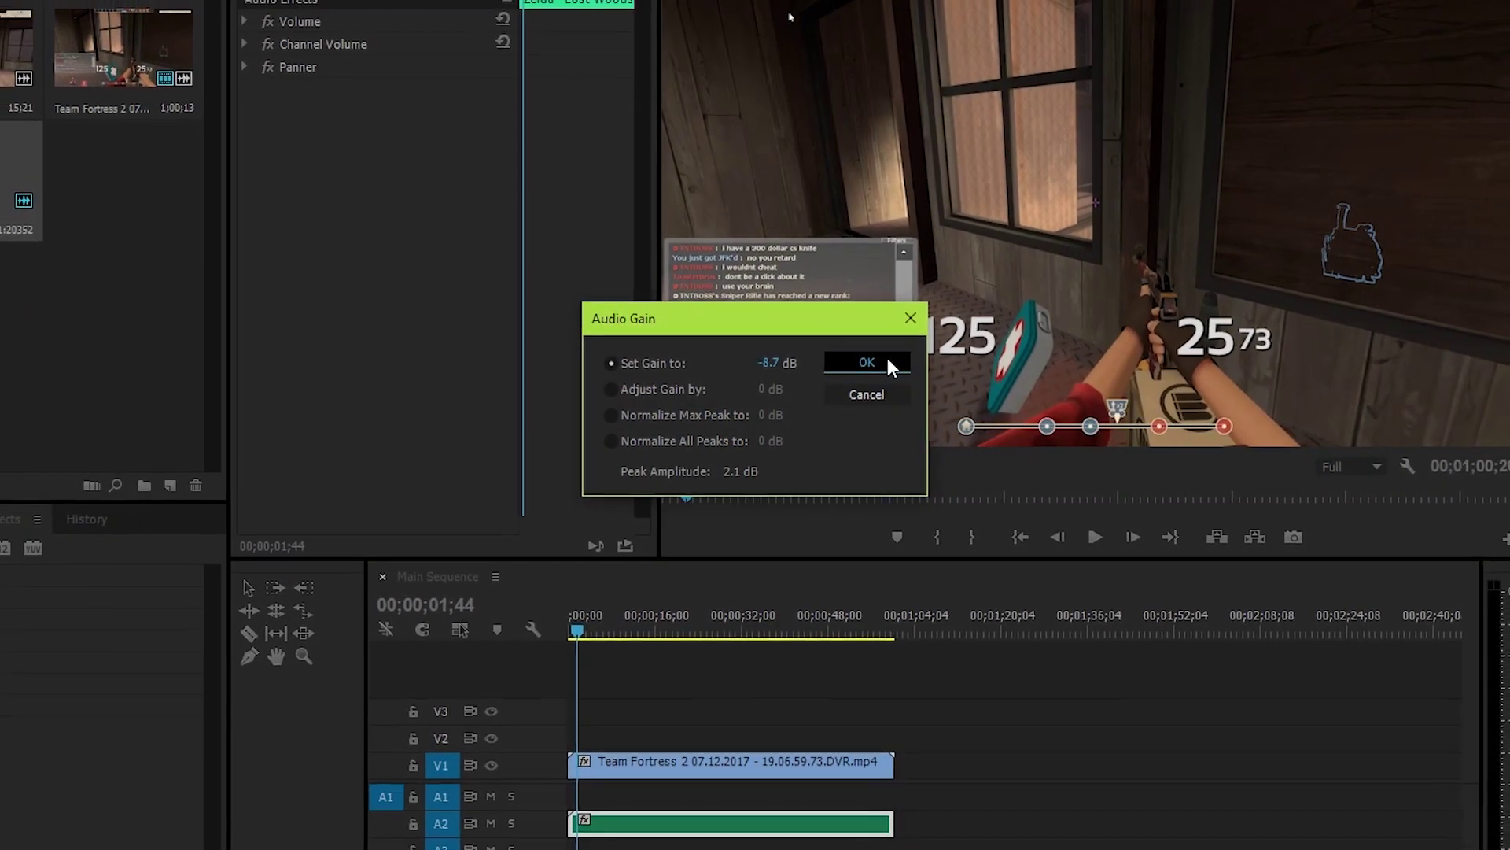
pyautogui.click(770, 362)
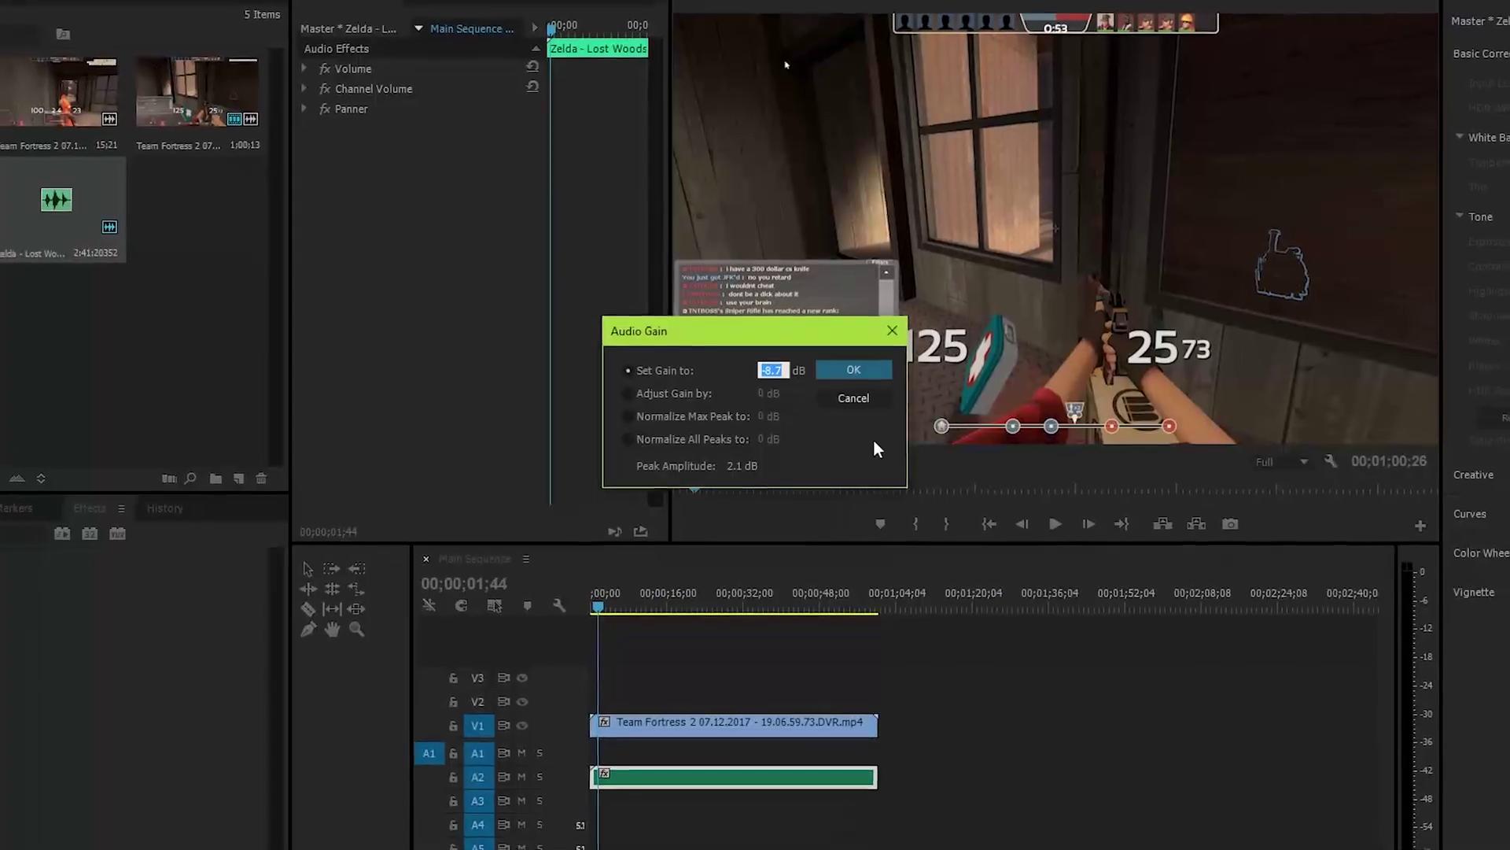
pyautogui.click(854, 397)
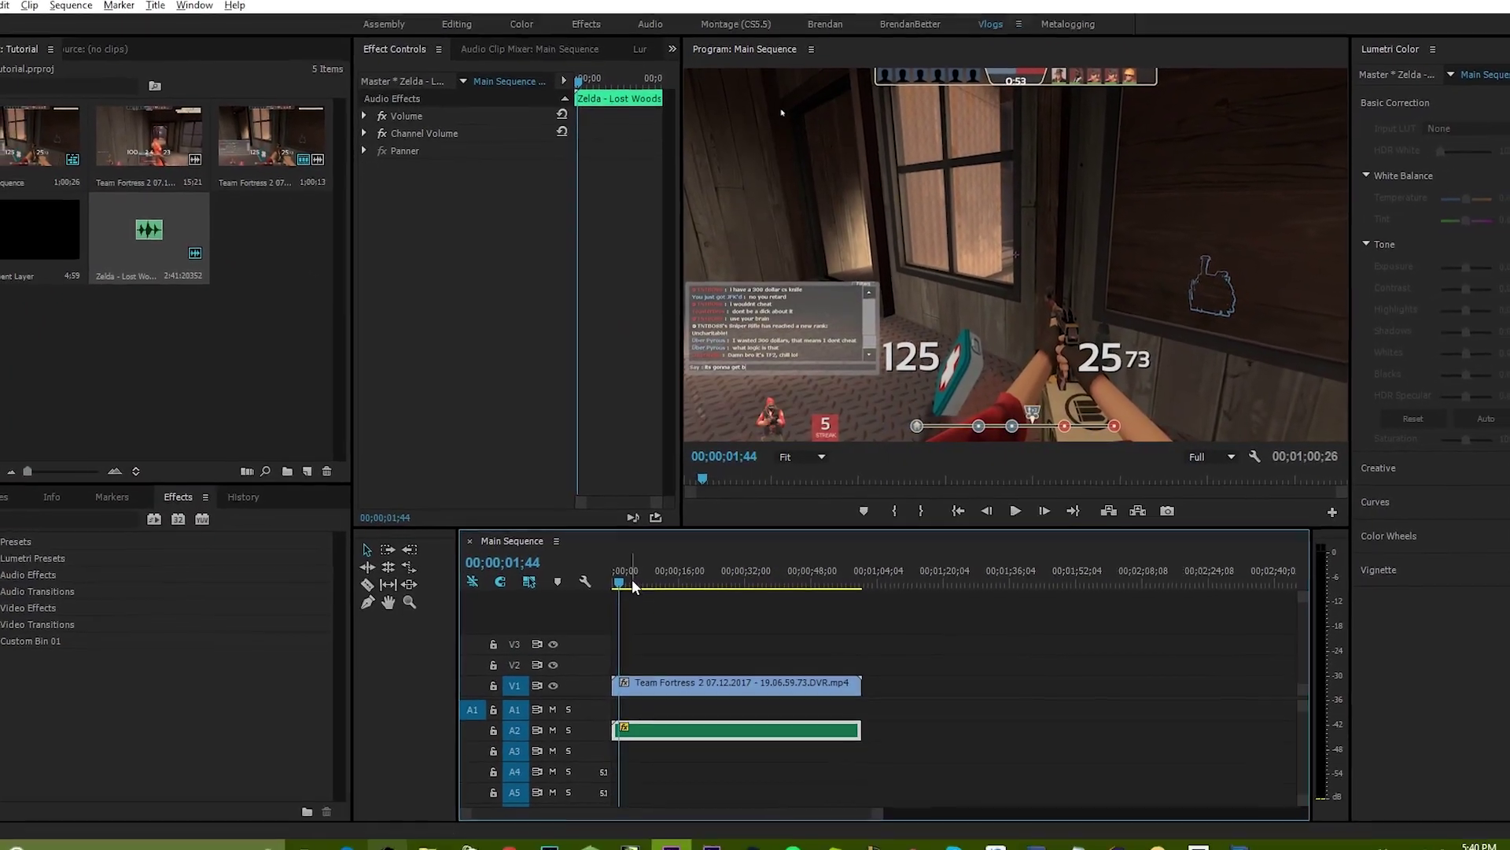